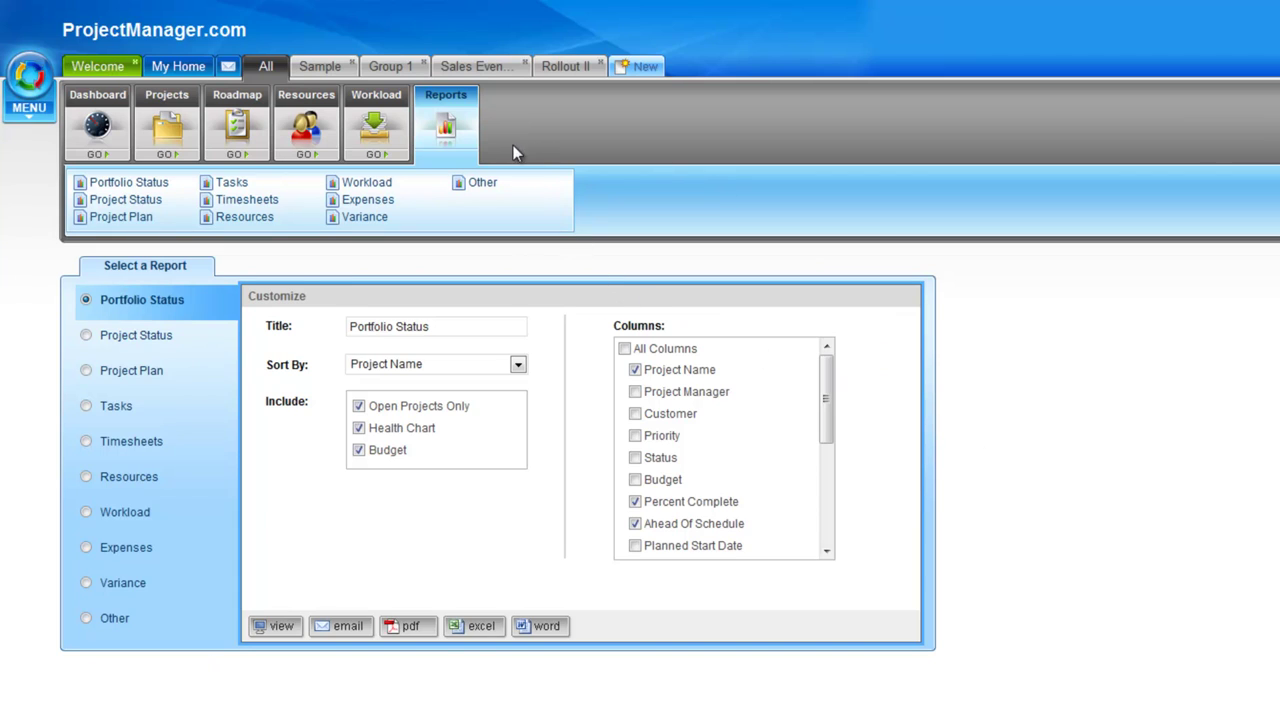
Step: View the report options available for Group 1 and return to the reports for all projects
left_click(405, 70)
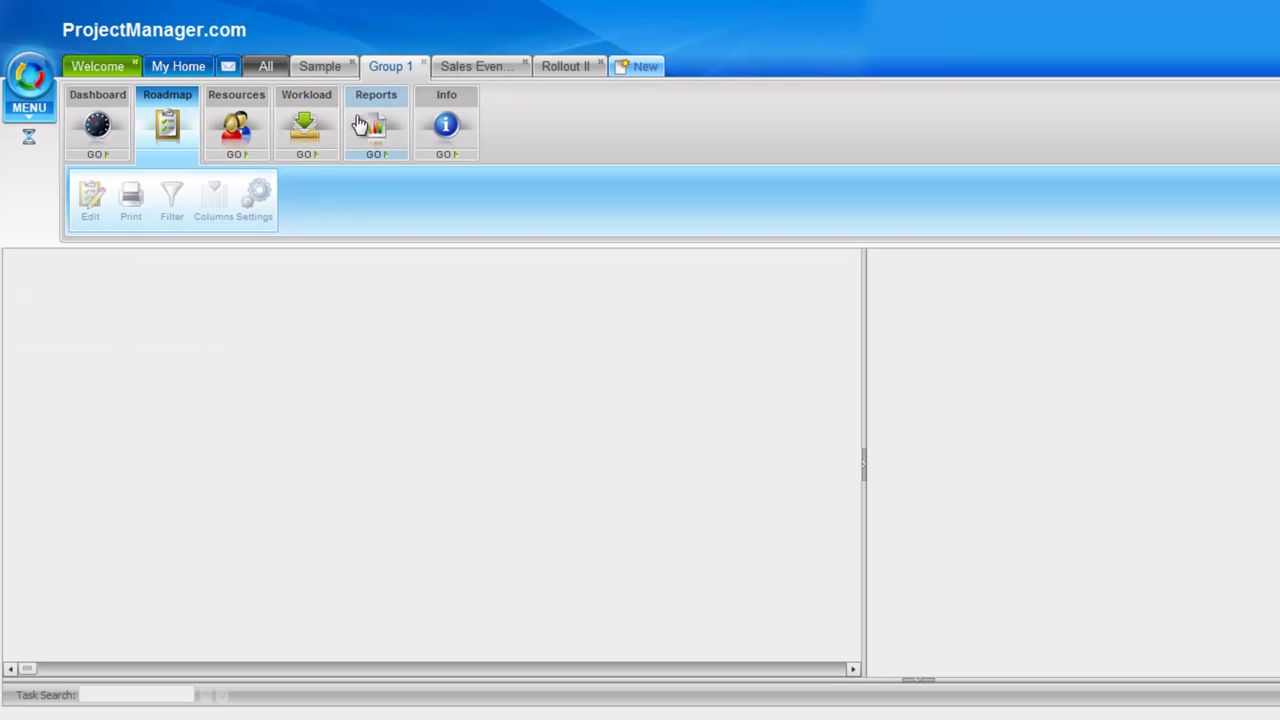
left_click(375, 126)
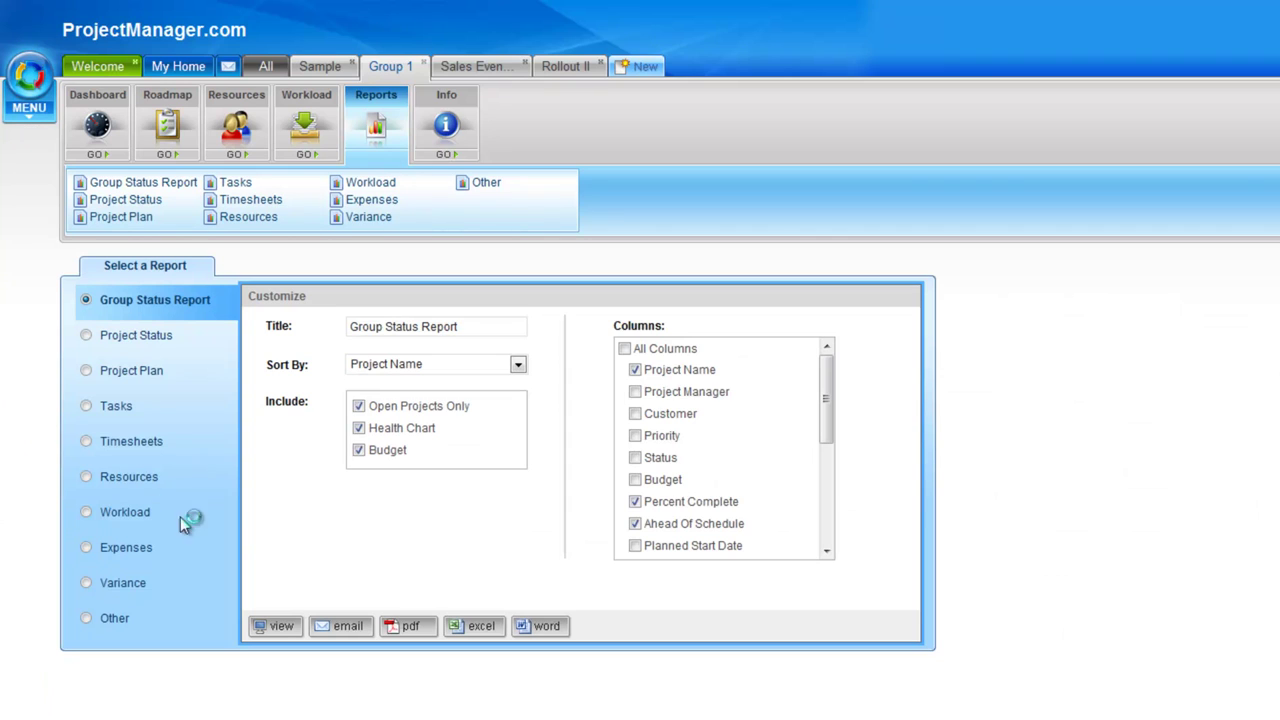
left_click(268, 68)
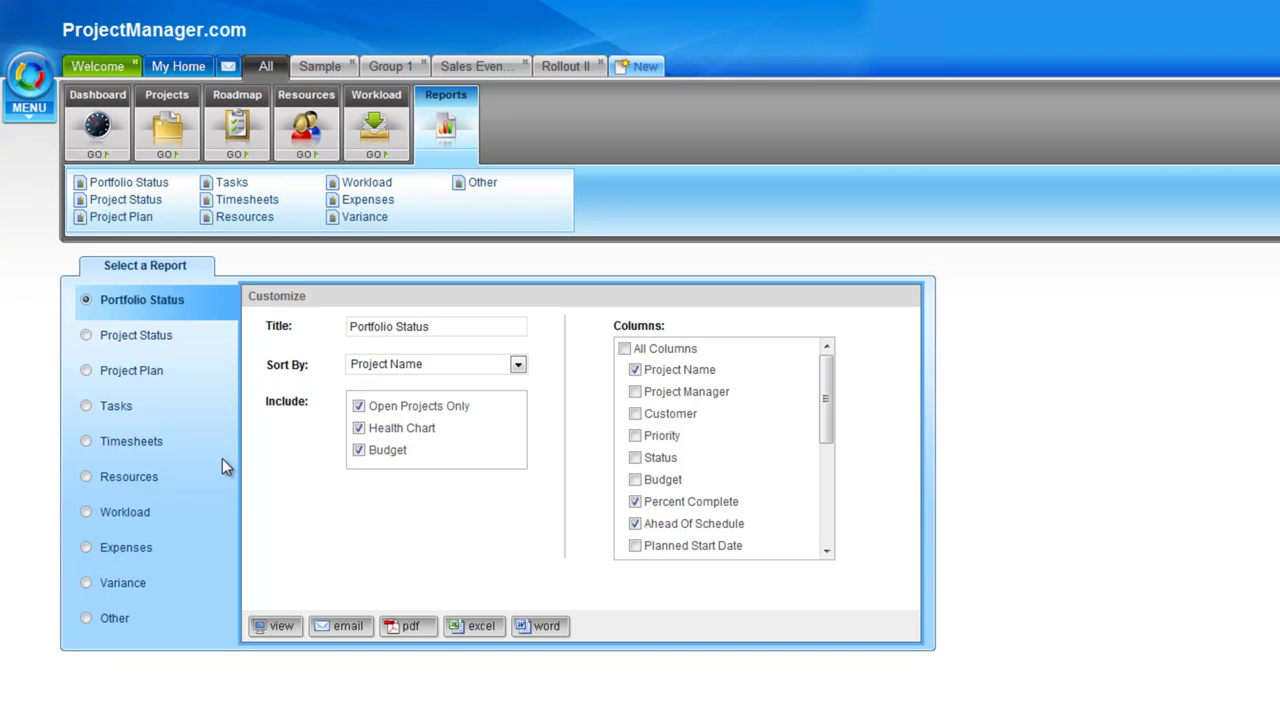
Step: Set the Portfolio Status report to sort by Project Name and include all columns
left_click(525, 366)
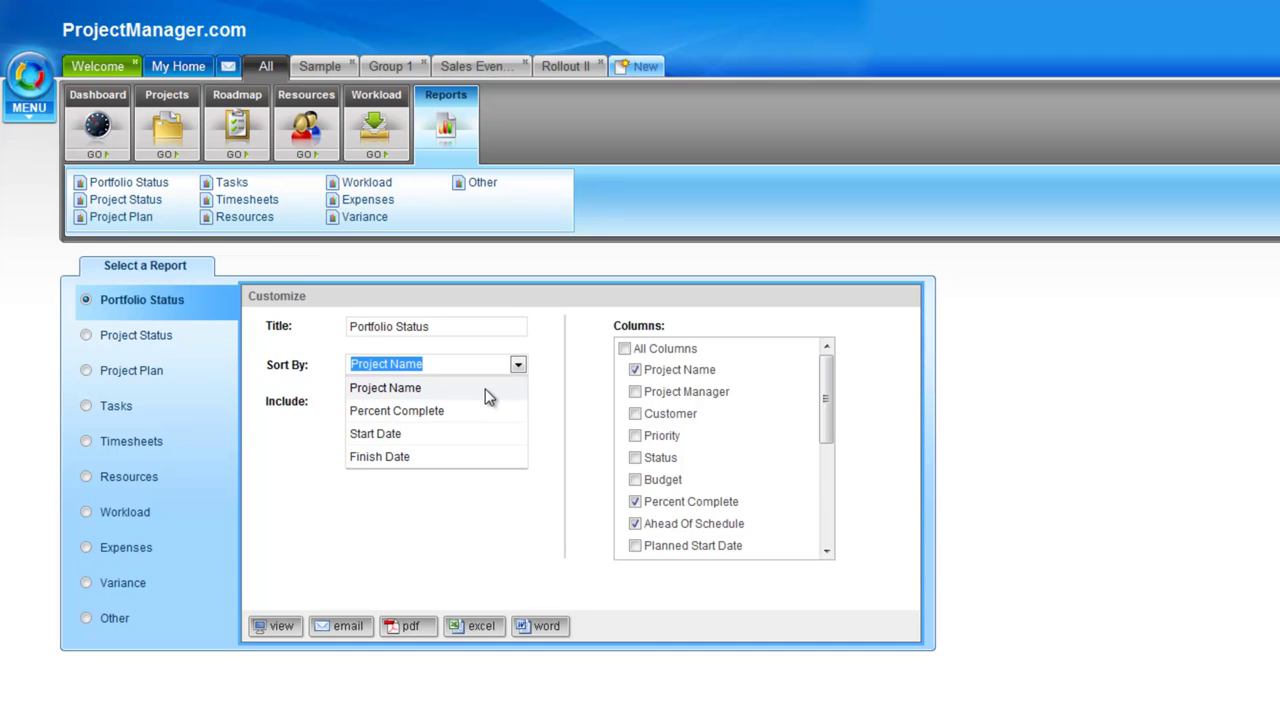
left_click(406, 390)
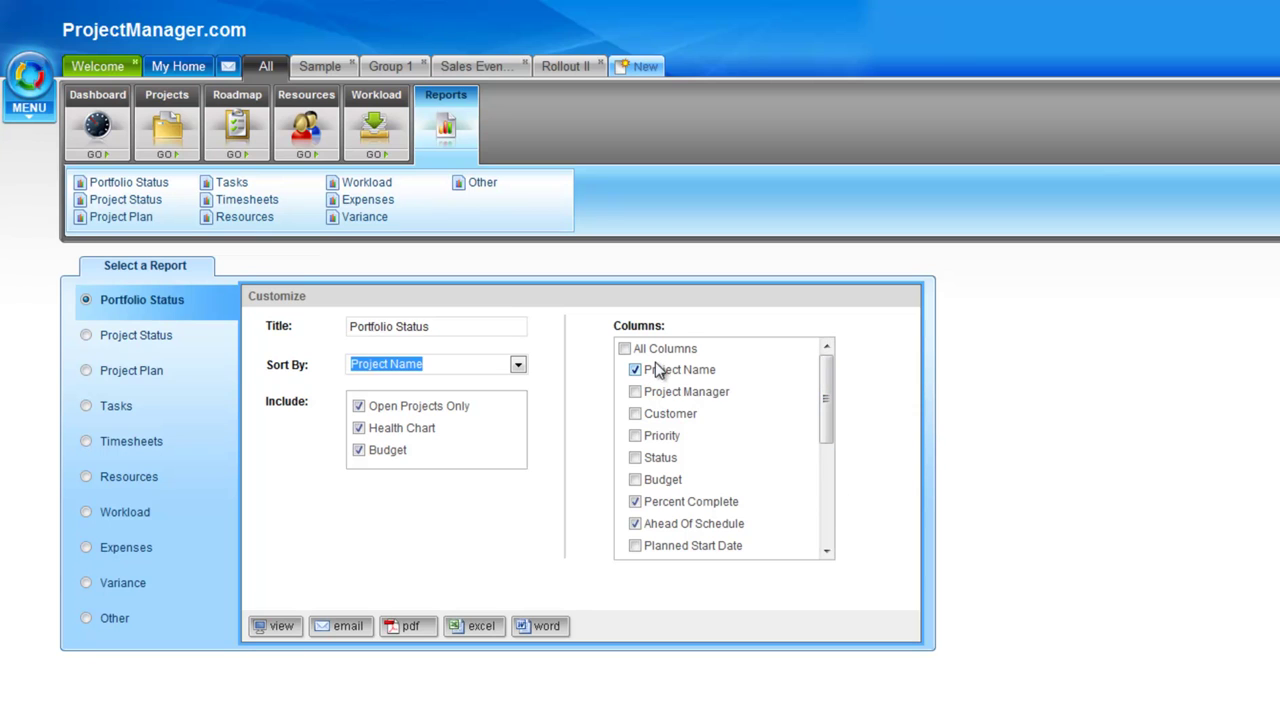
left_click_drag(830, 399, 846, 374)
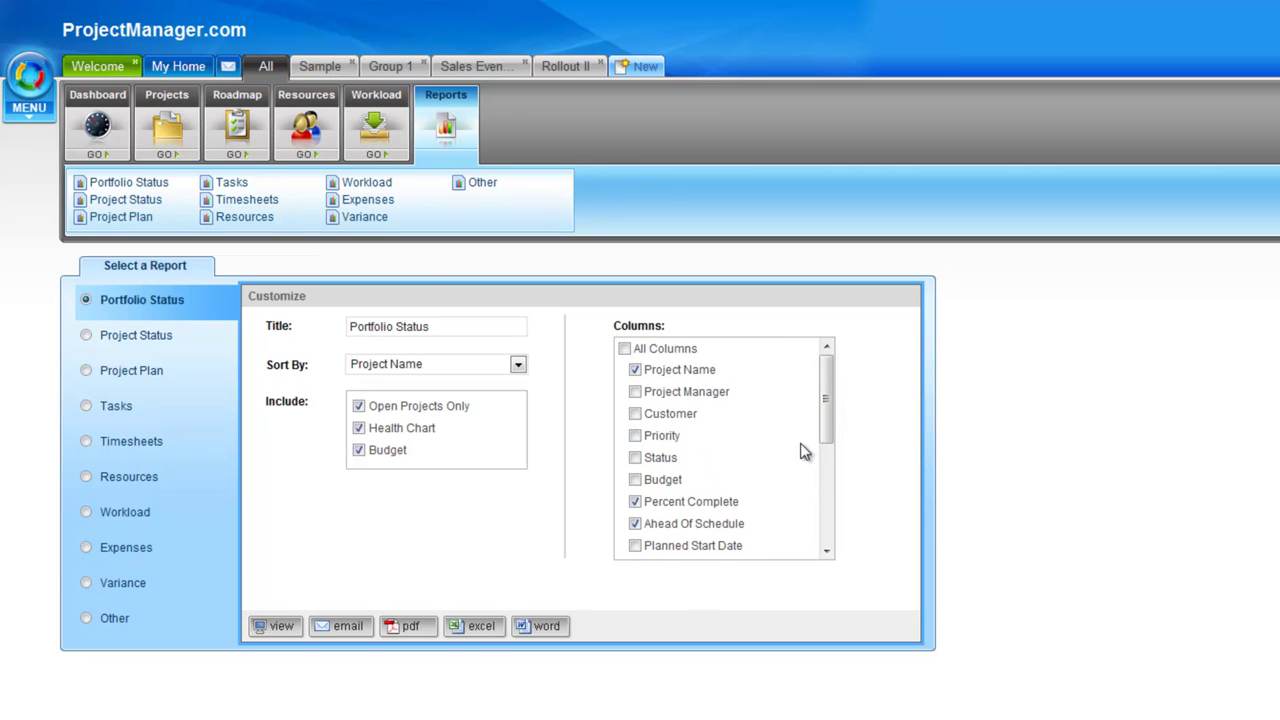
left_click(625, 350)
left_click_drag(830, 410, 837, 527)
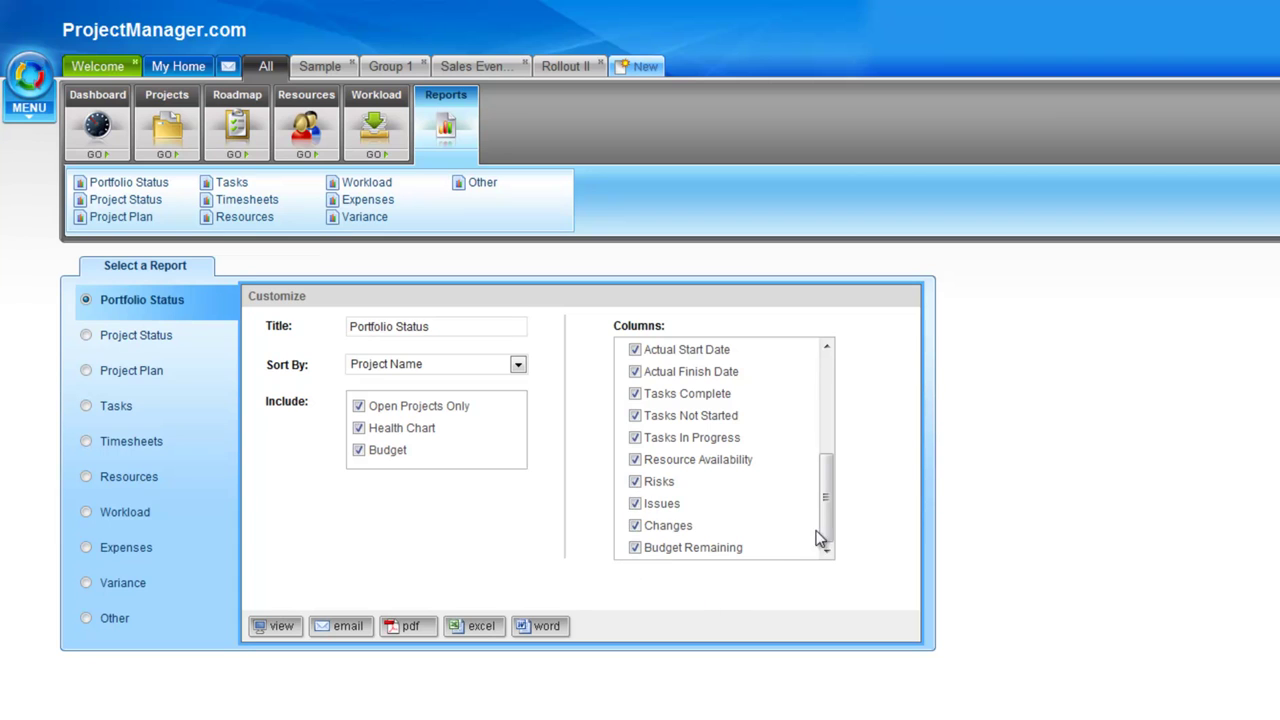
left_click_drag(820, 532, 845, 413)
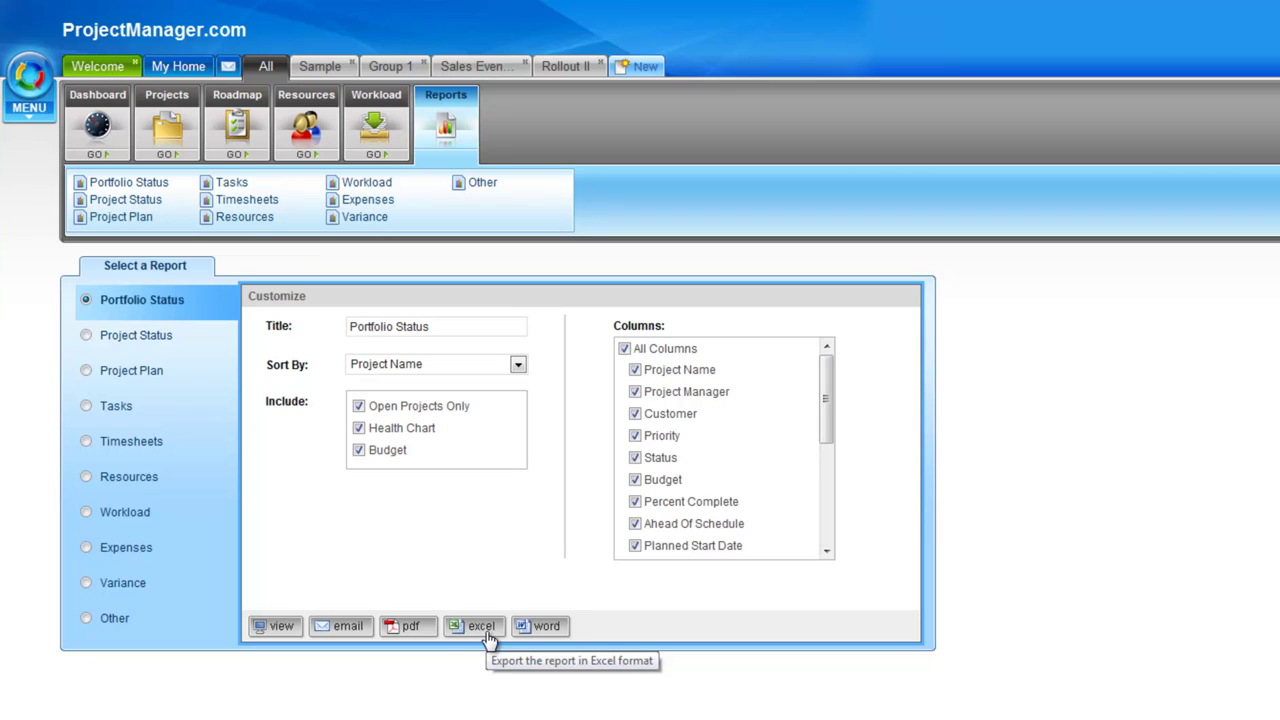
Step: Generate the Portfolio Status report on screen and examine its export formats and the full width of its project table
left_click(277, 627)
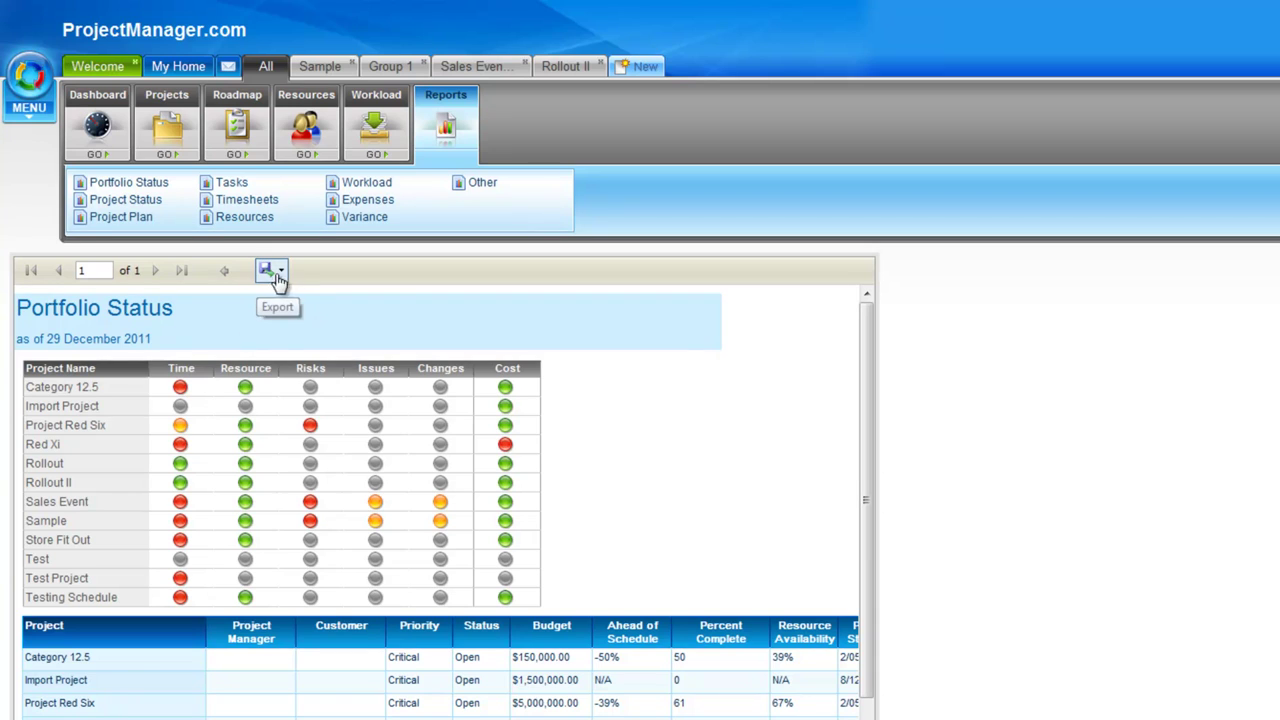
left_click(270, 272)
mouse_move(208, 398)
mouse_move(250, 398)
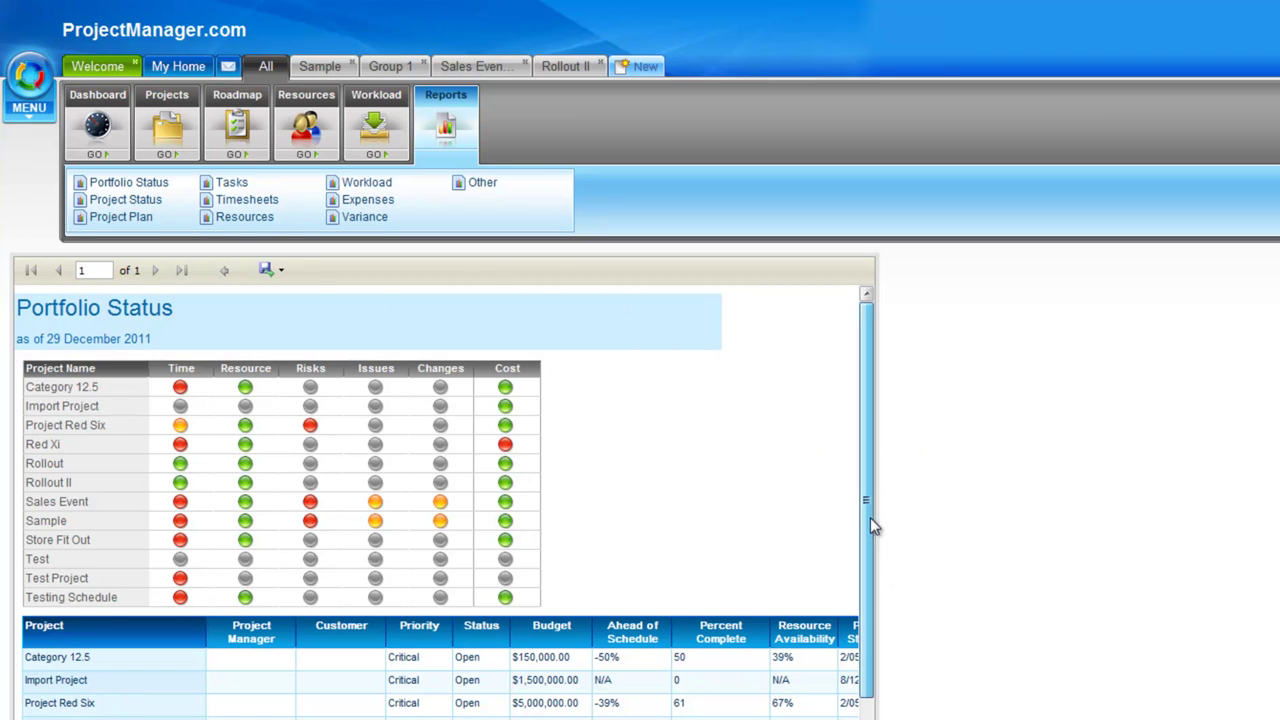
left_click_drag(870, 517, 890, 627)
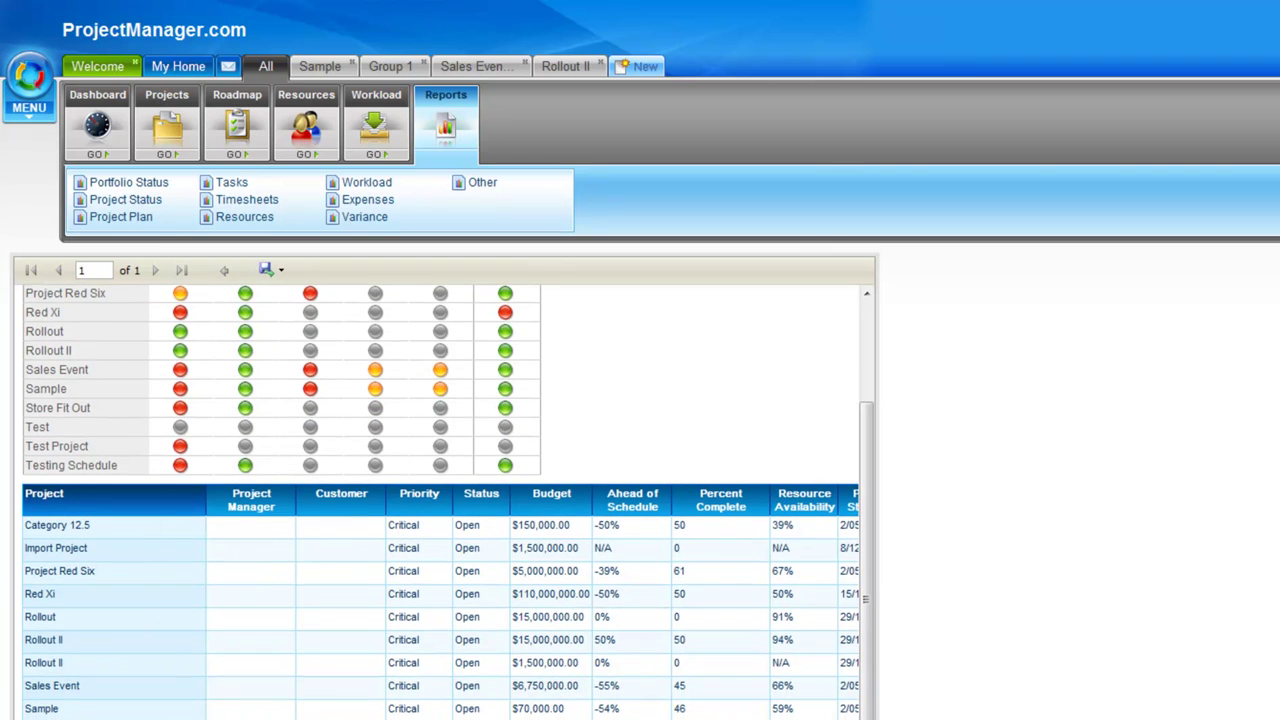
scroll(437, 502, "right", 5)
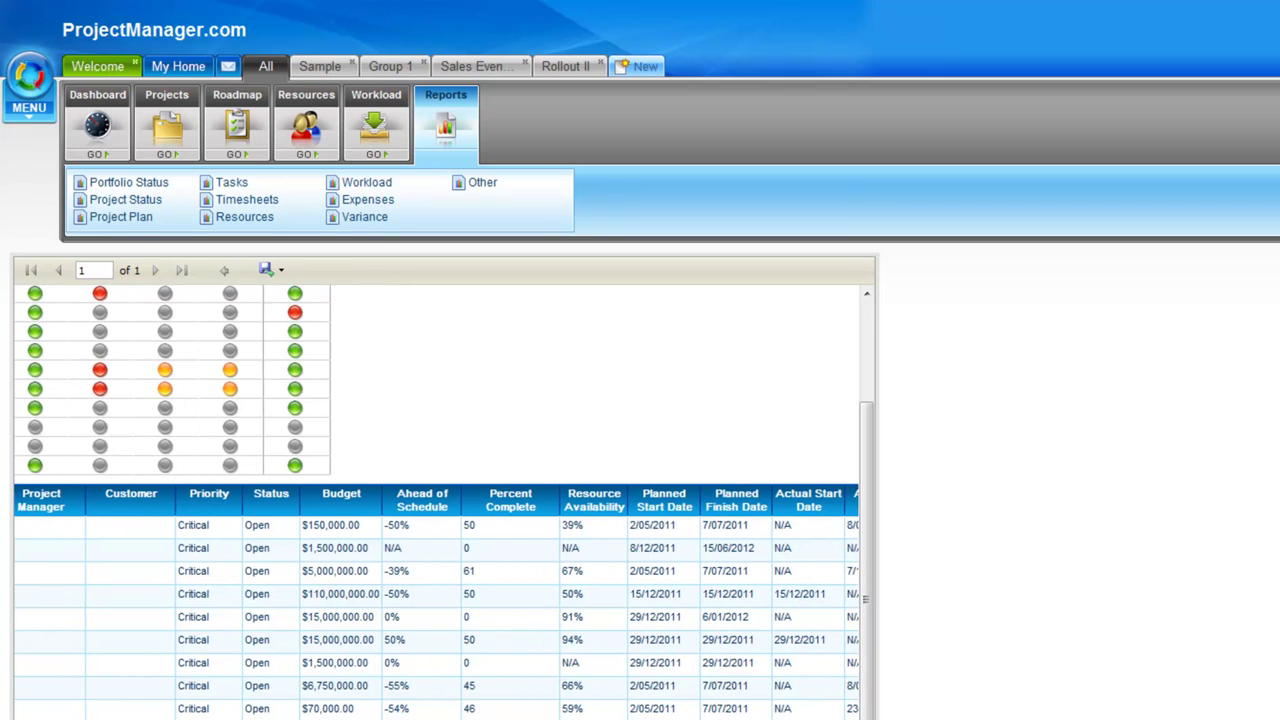
scroll(437, 502, "right", 4)
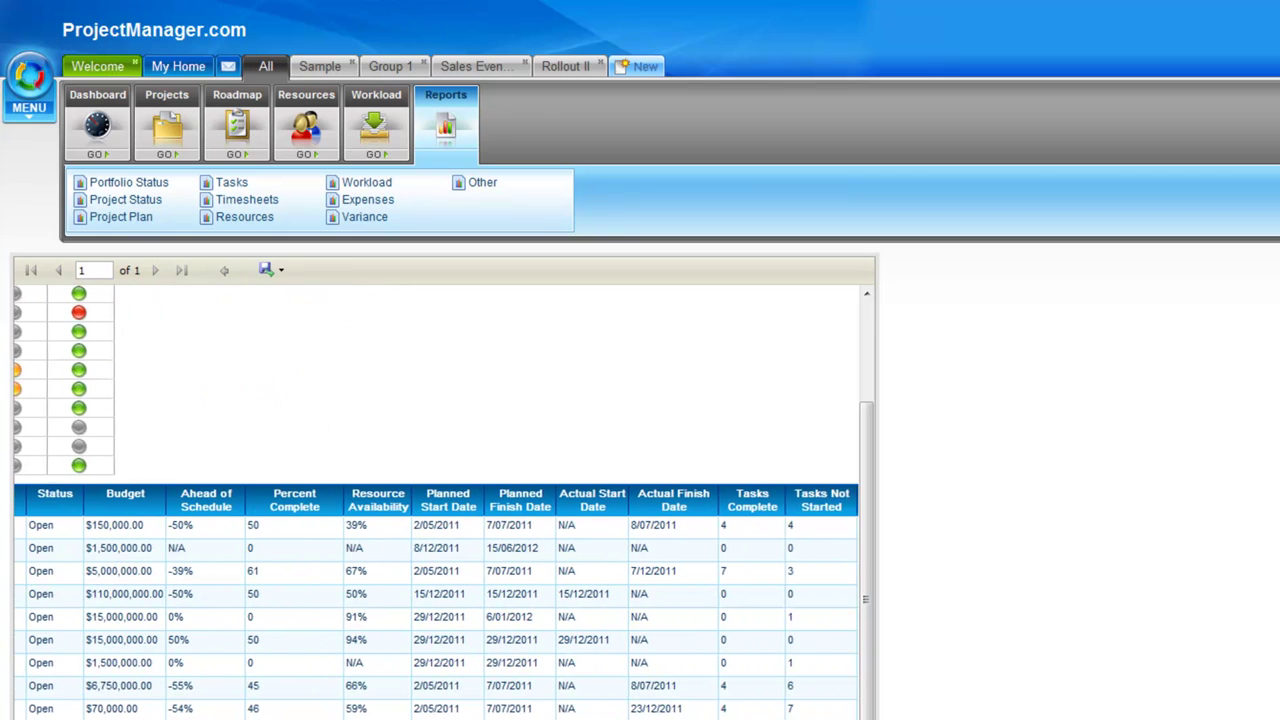
scroll(437, 502, "right", 4)
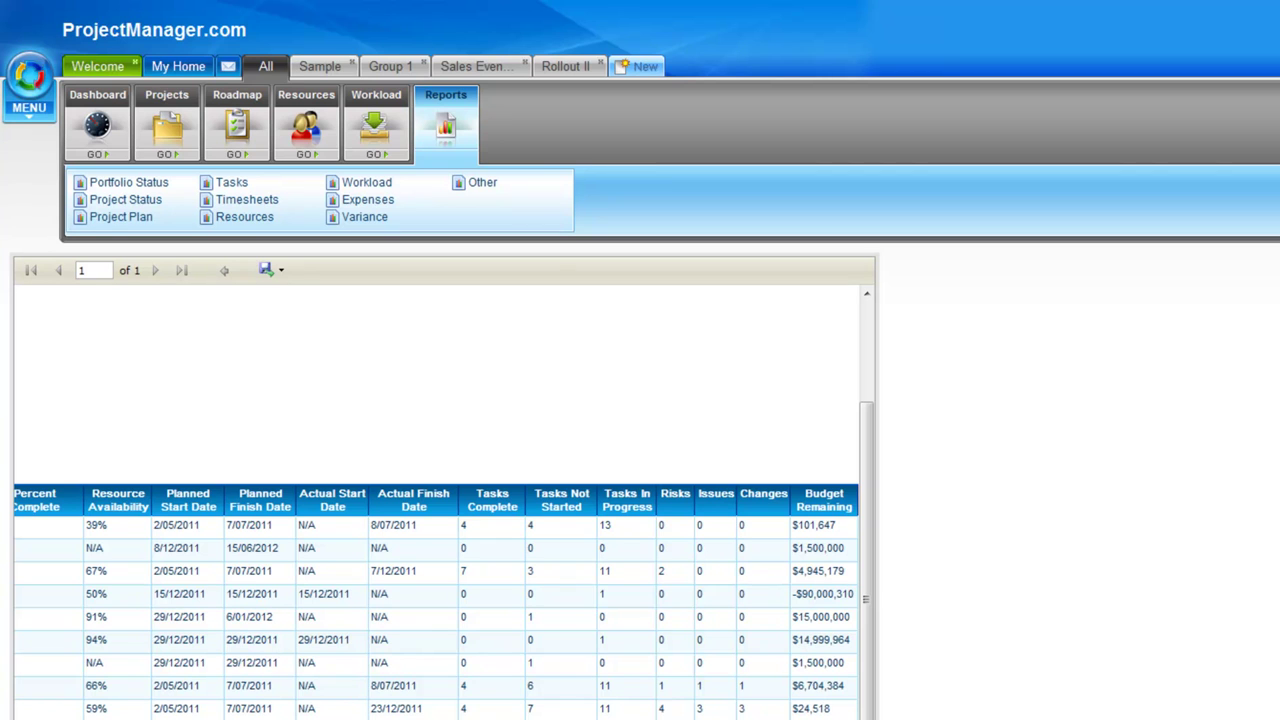
scroll(437, 502, "left", 12)
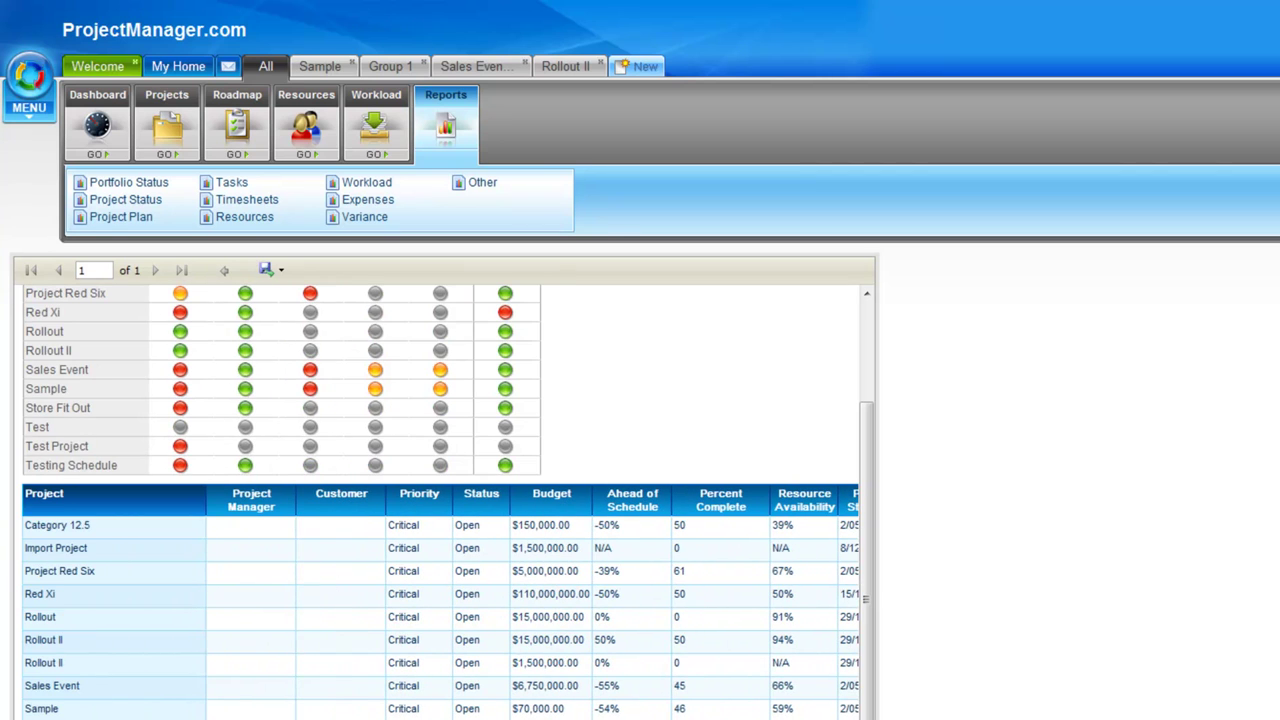
Step: Set up a Project Status report for the Sample project with all columns included
left_click(143, 203)
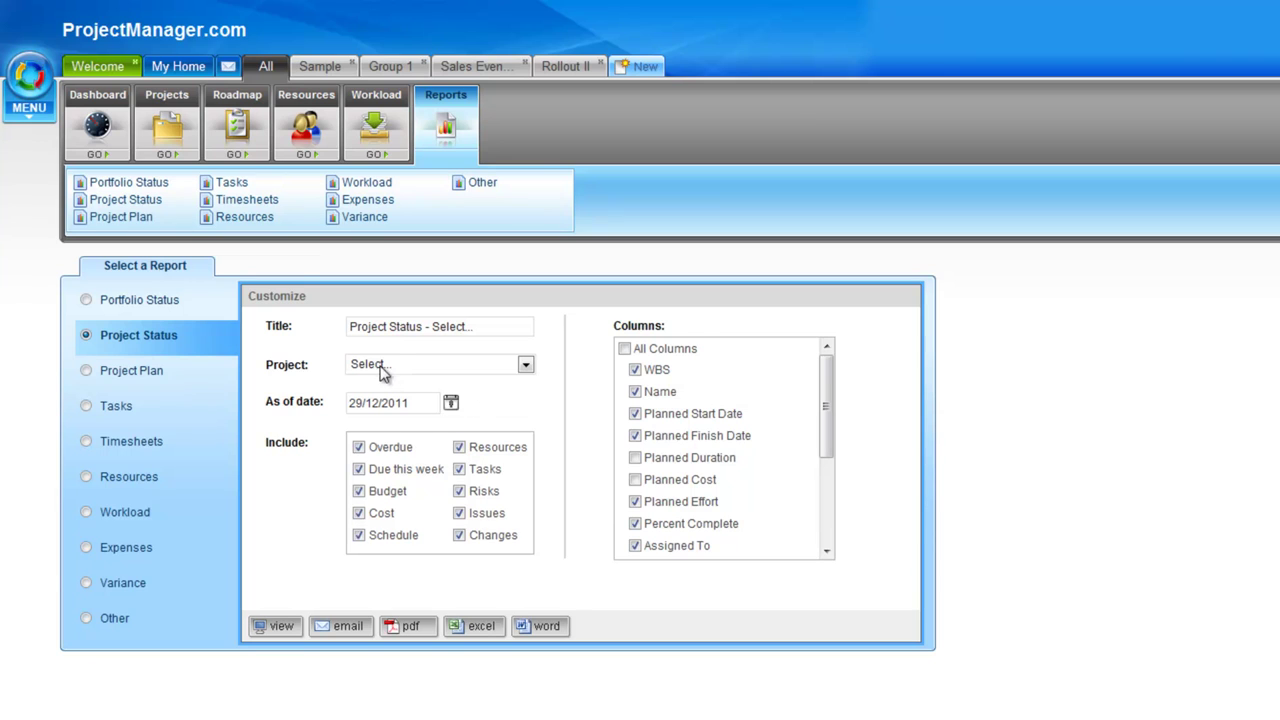
left_click(525, 368)
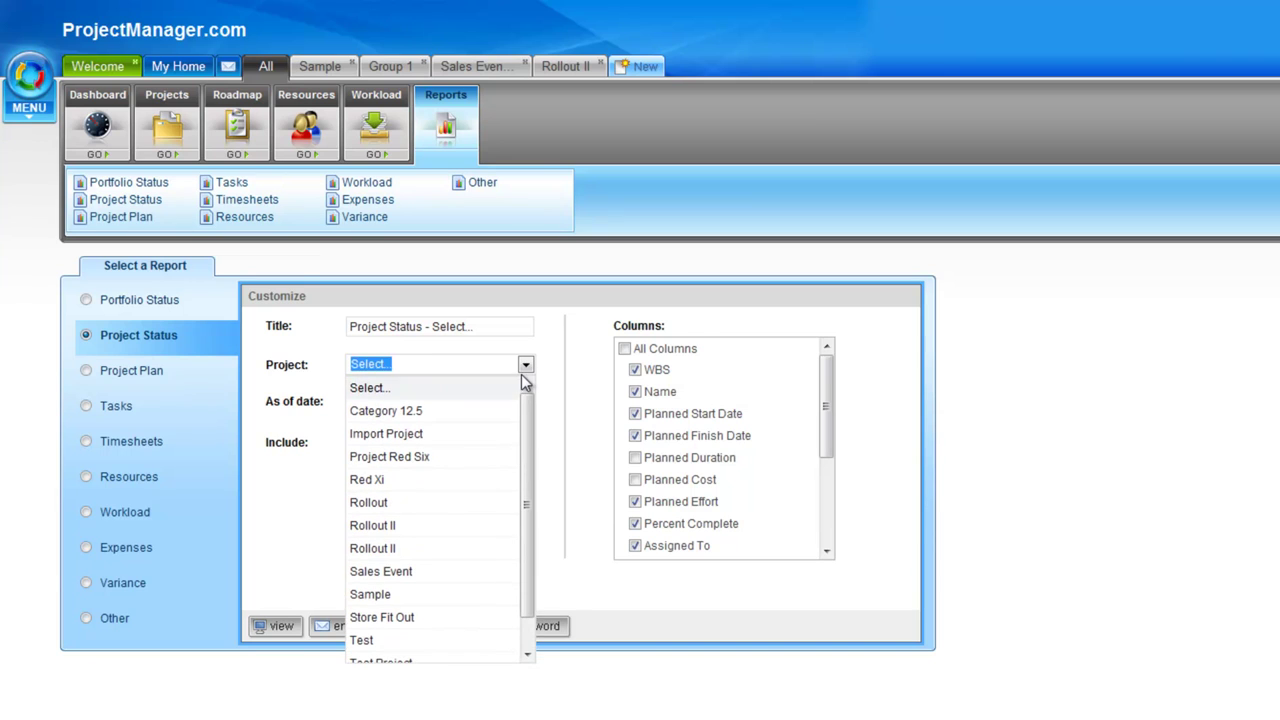
left_click(430, 597)
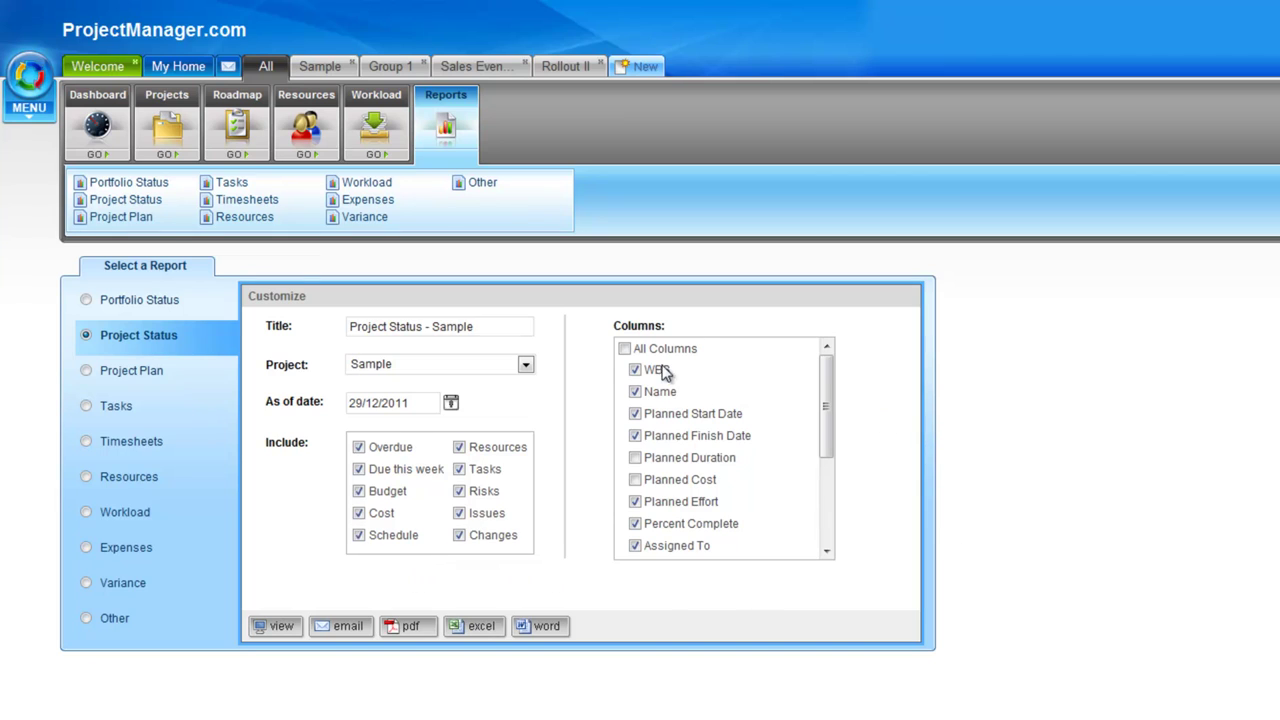
left_click(624, 350)
left_click_drag(823, 426, 834, 538)
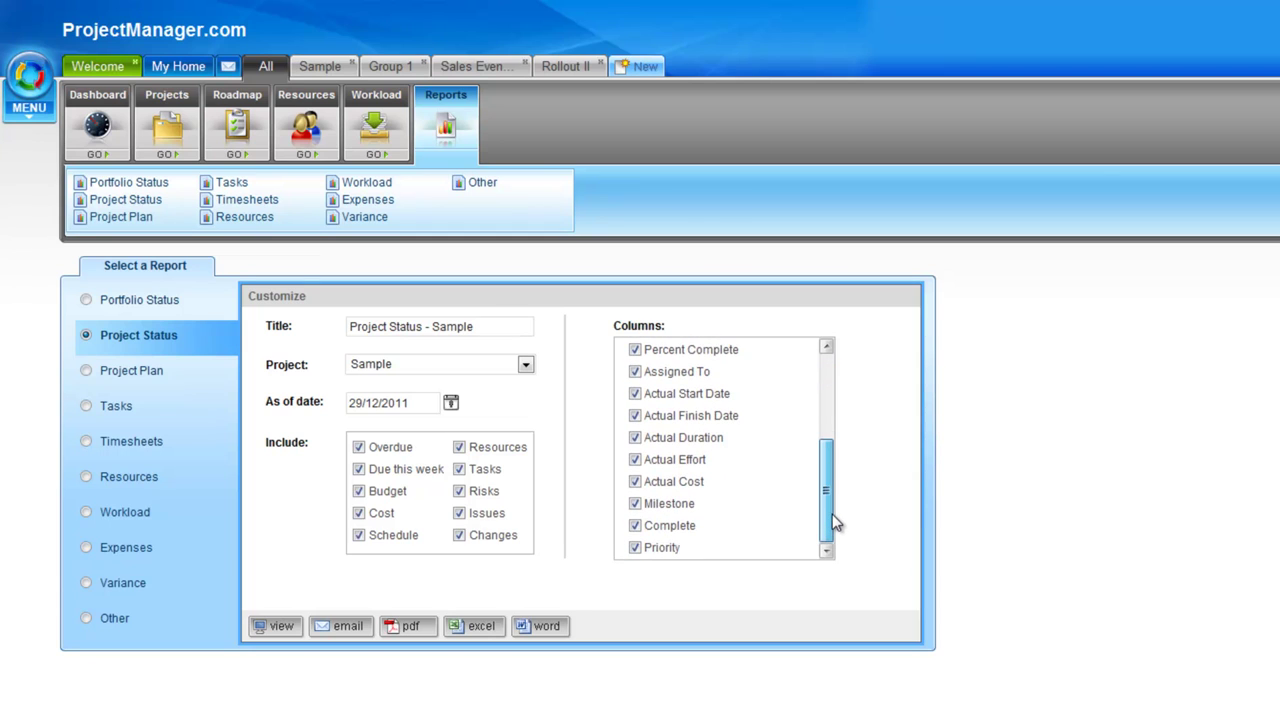
left_click_drag(830, 512, 831, 408)
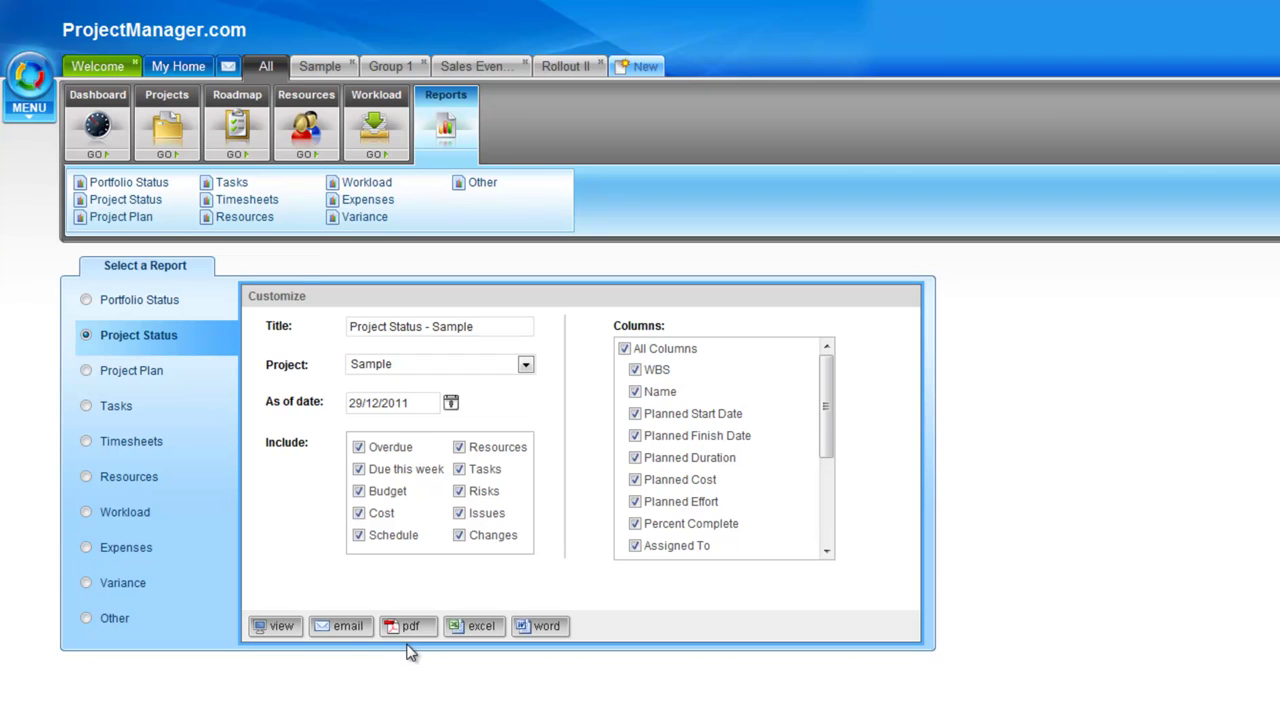
Step: Generate the Sample Project Status report on screen and examine its task columns and its risks, issues and changes sections
left_click(286, 632)
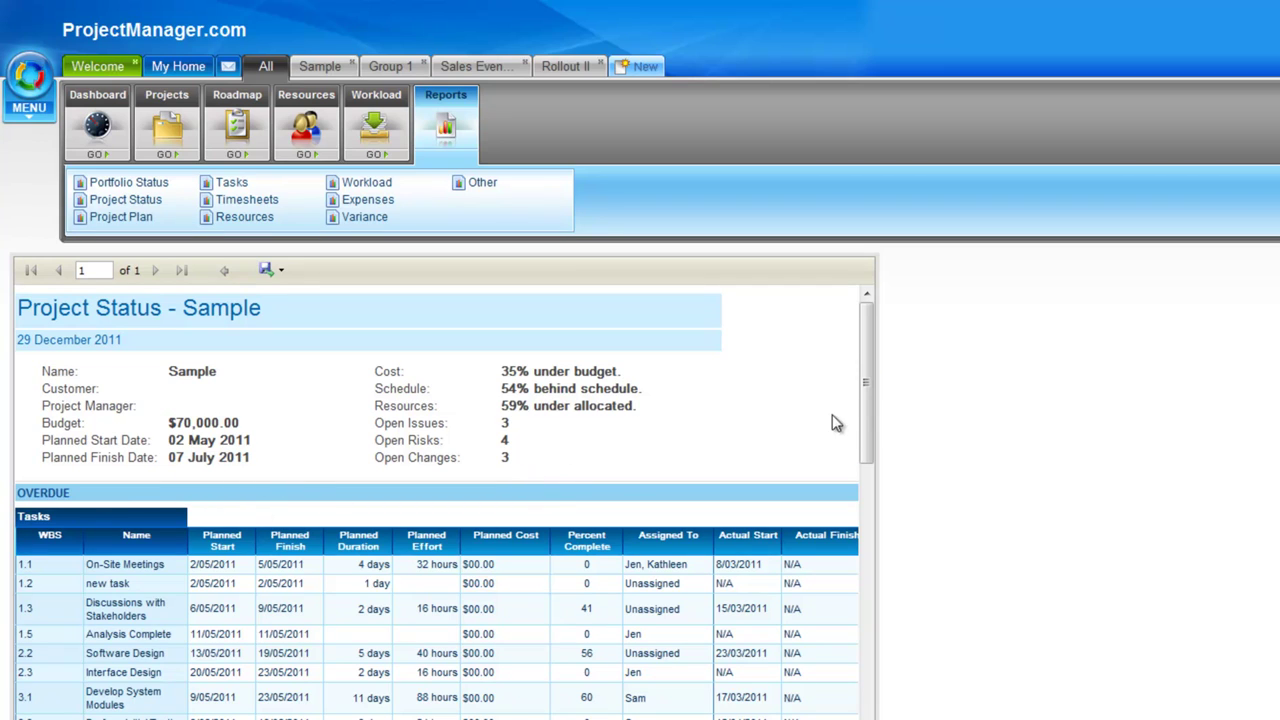
left_click_drag(868, 408, 868, 446)
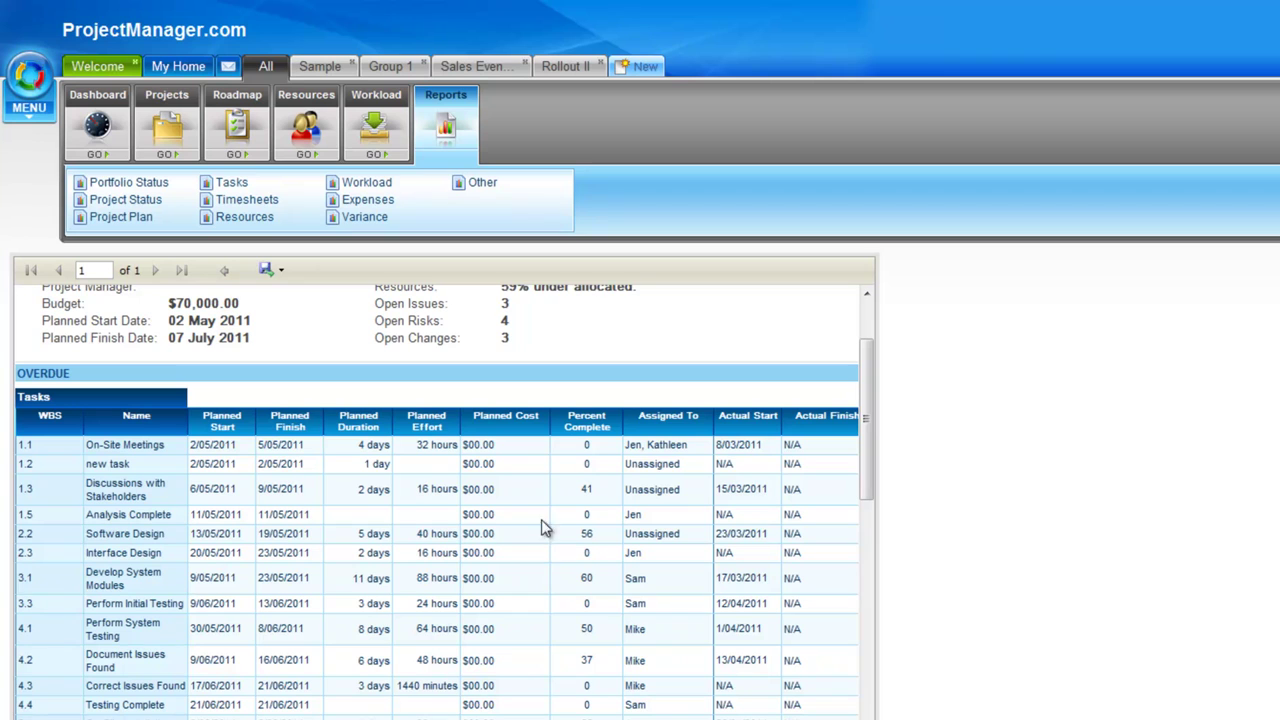
scroll(437, 502, "right", 4)
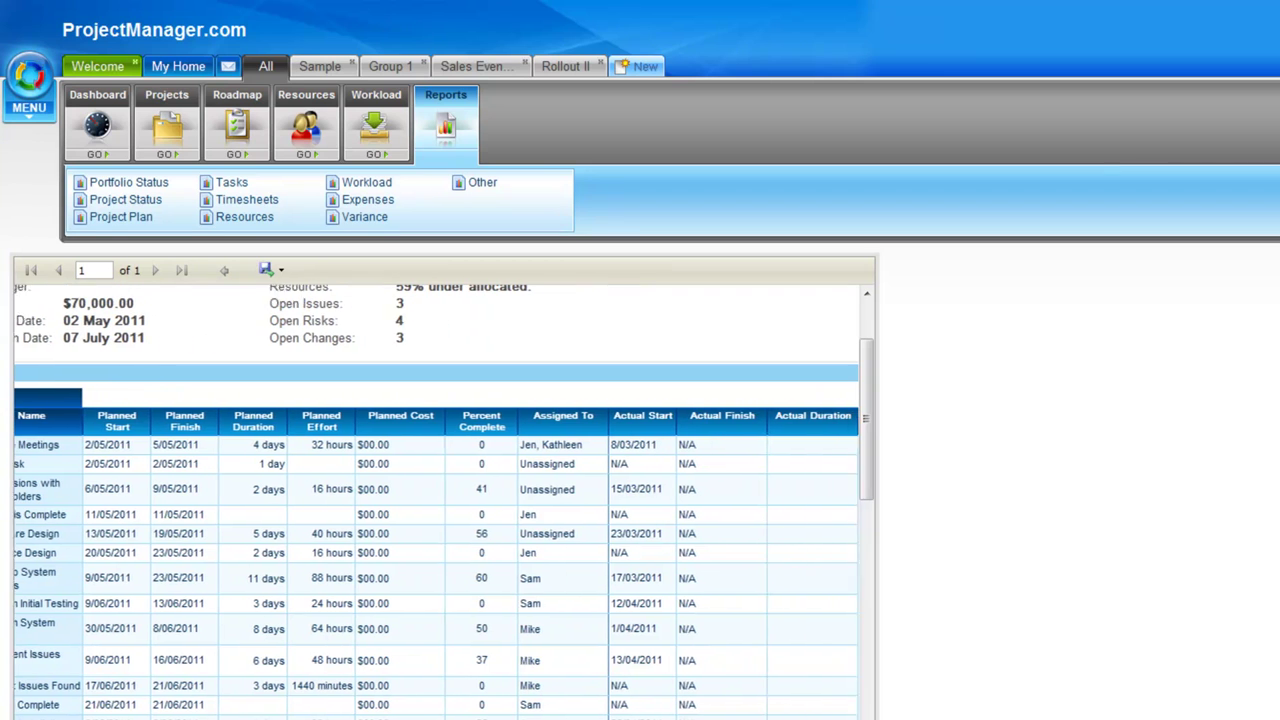
scroll(437, 502, "right", 6)
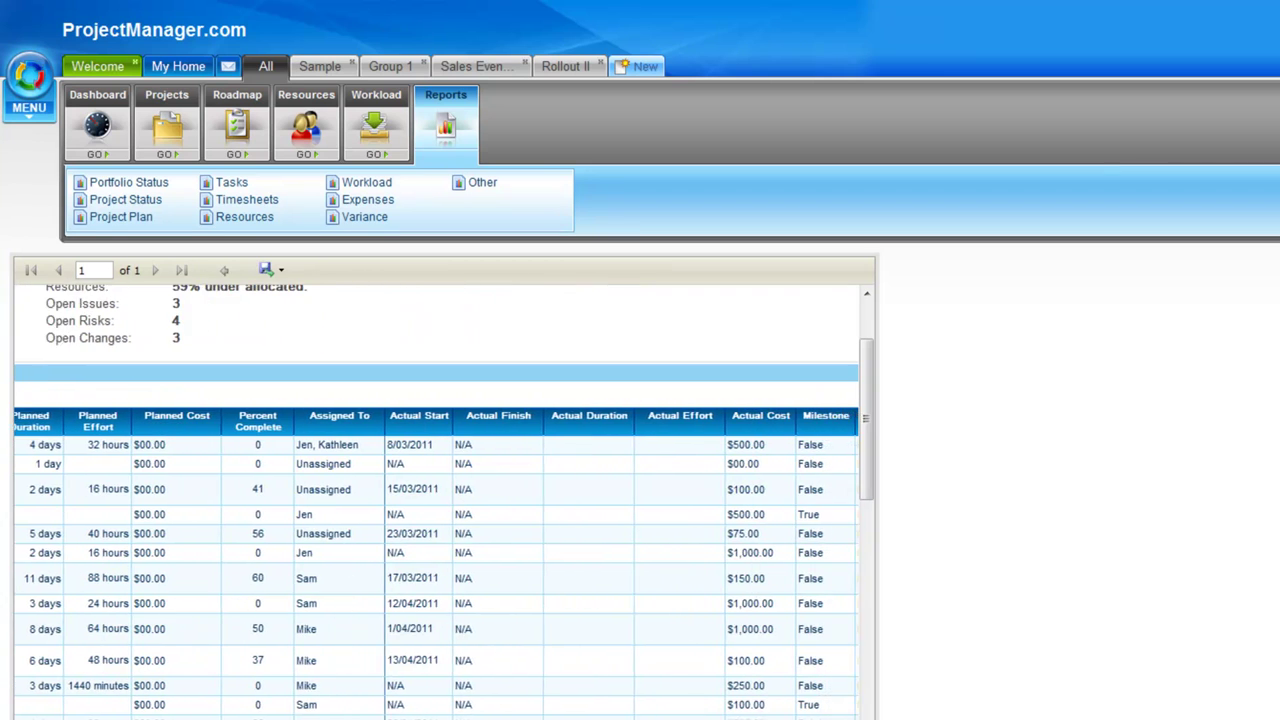
scroll(437, 502, "right", 2)
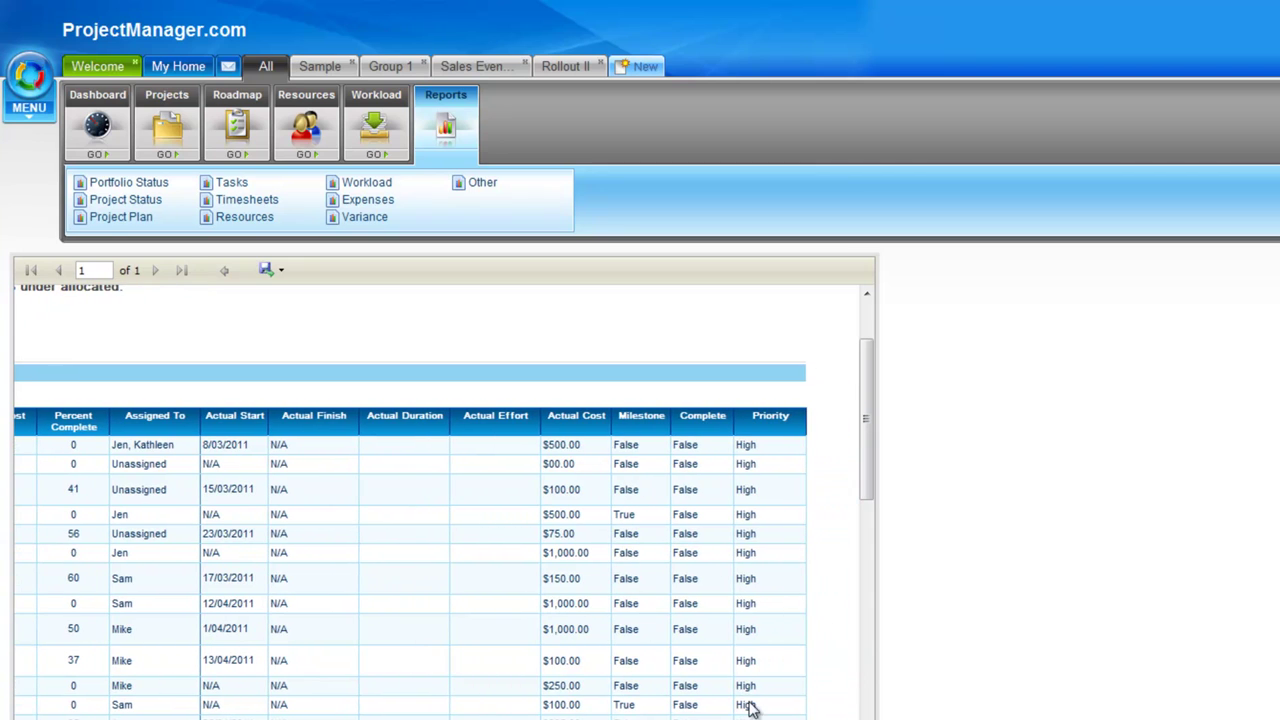
scroll(437, 560, "left", 12)
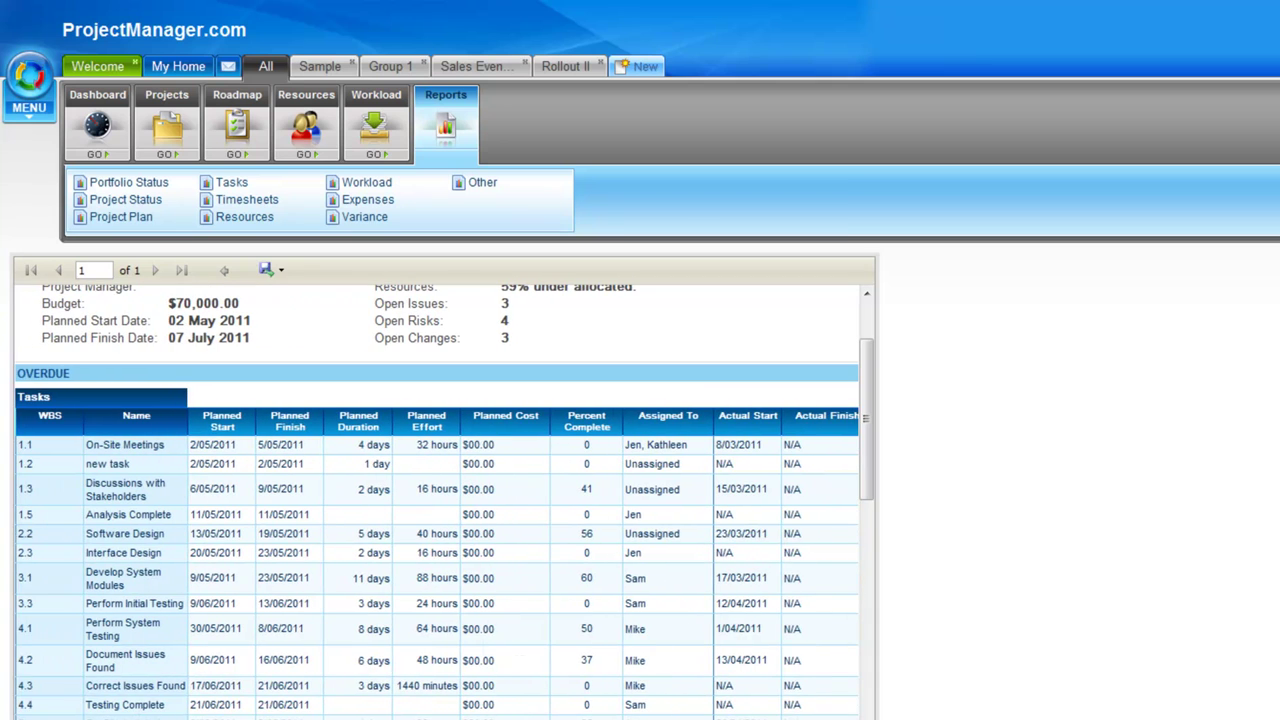
left_click_drag(868, 477, 891, 660)
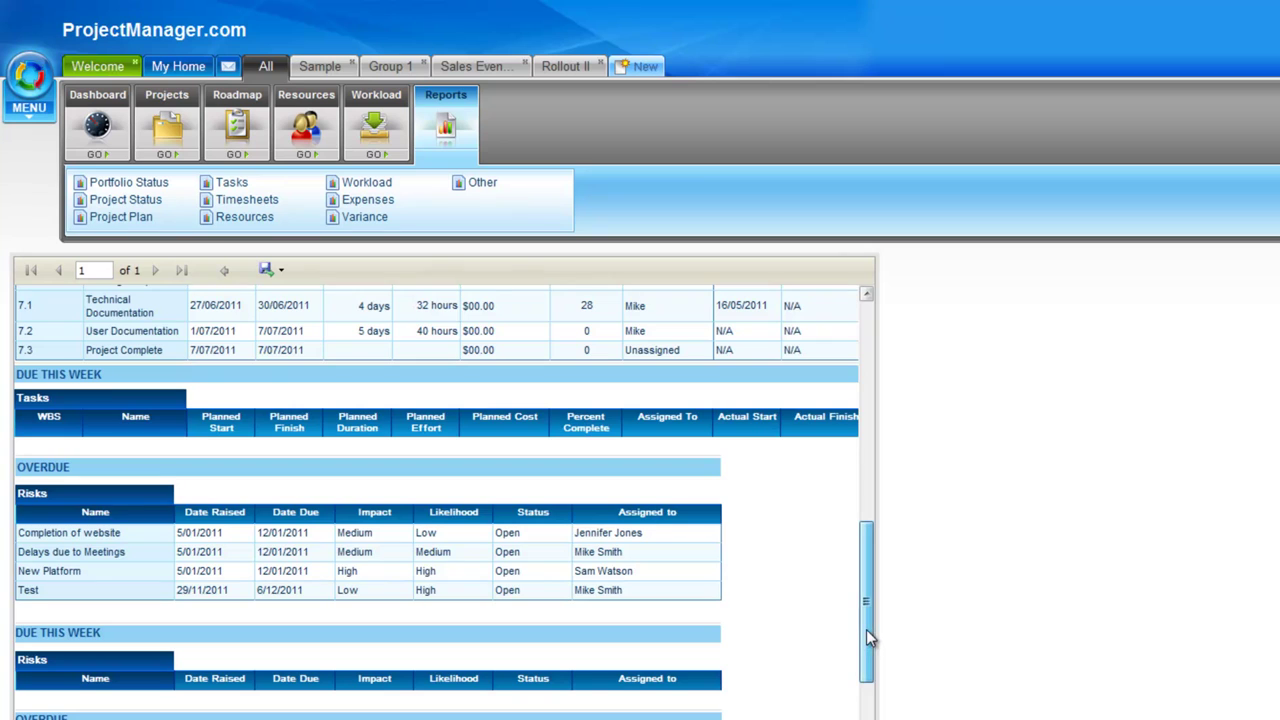
left_click_drag(871, 634, 871, 719)
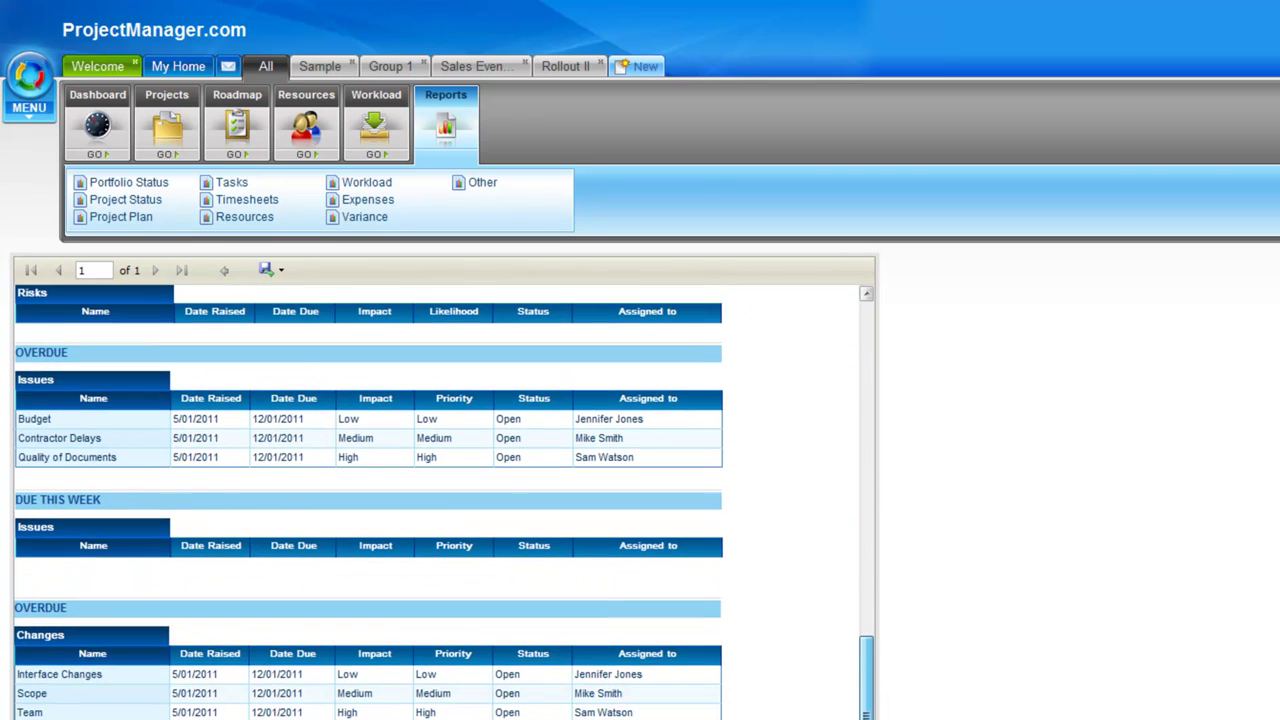
Step: Generate a Project Plan report for the Sample project covering 03 May 2011 to 01 January 2012
left_click(123, 219)
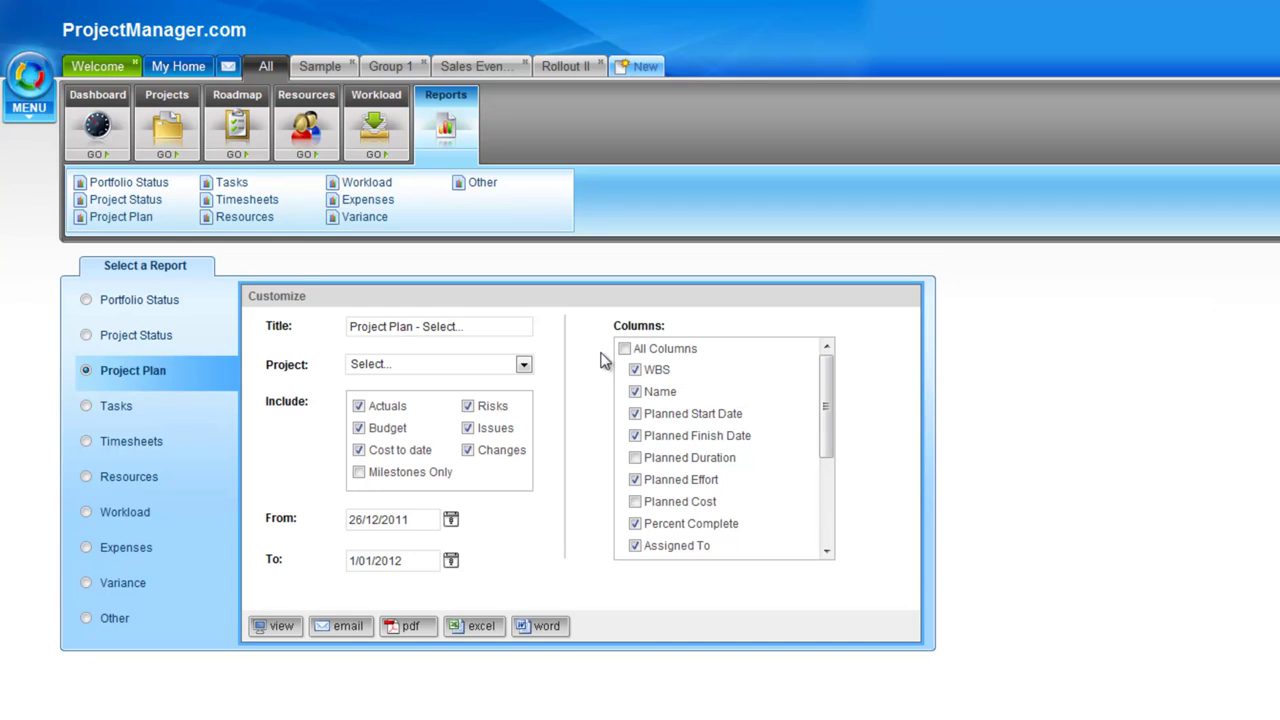
left_click(523, 367)
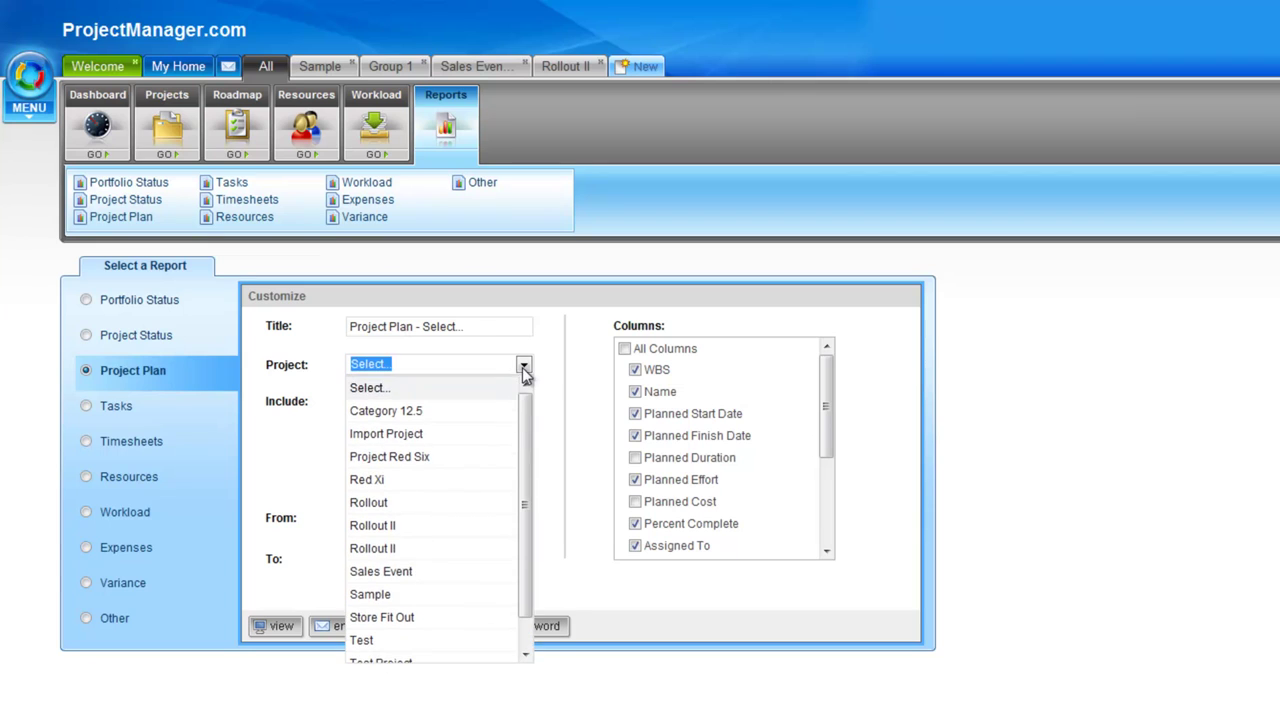
left_click(440, 596)
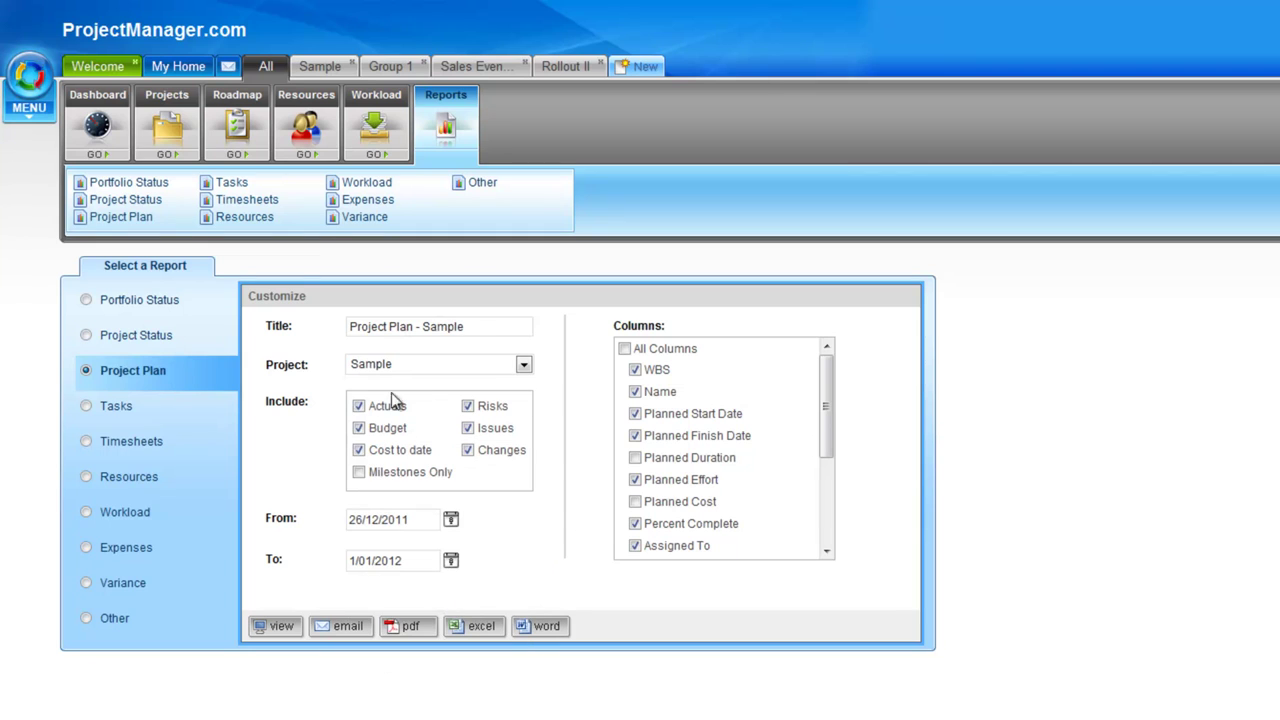
left_click(359, 473)
left_click(624, 349)
left_click_drag(823, 409, 855, 353)
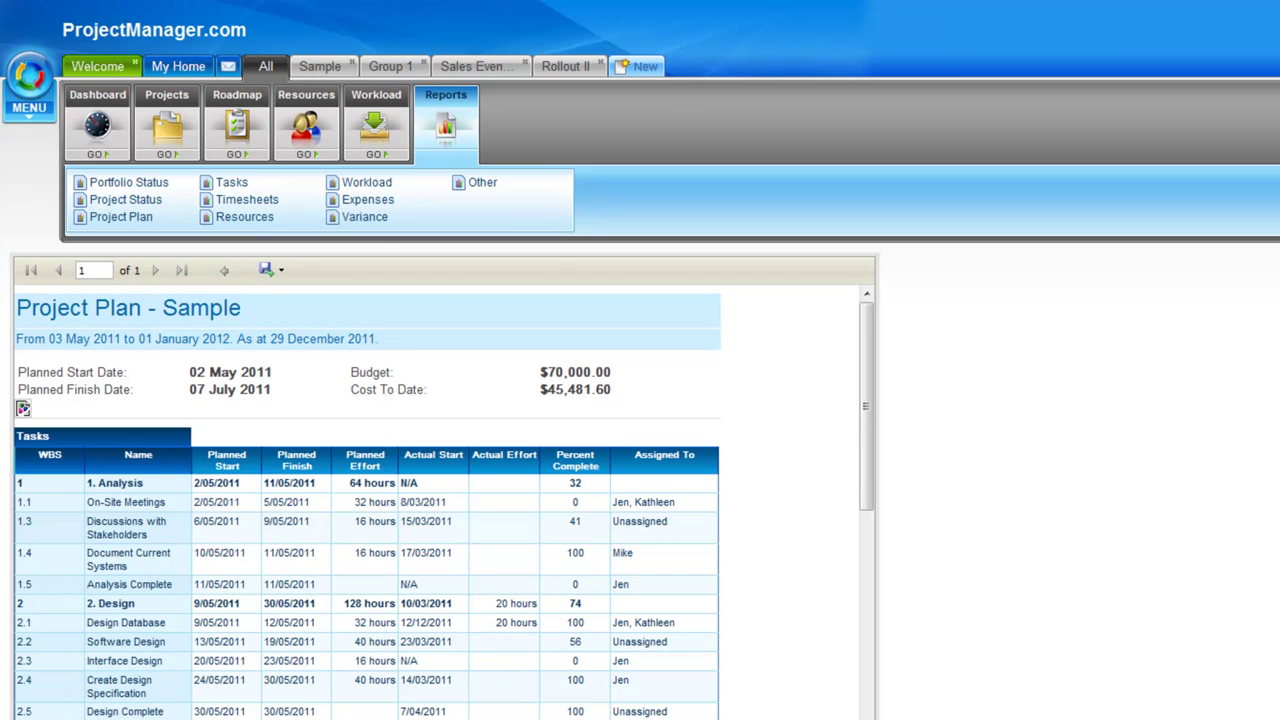
Step: Examine the tasks, risks and issues listed in the Sample Project Plan report
scroll(868, 524, "down", 1)
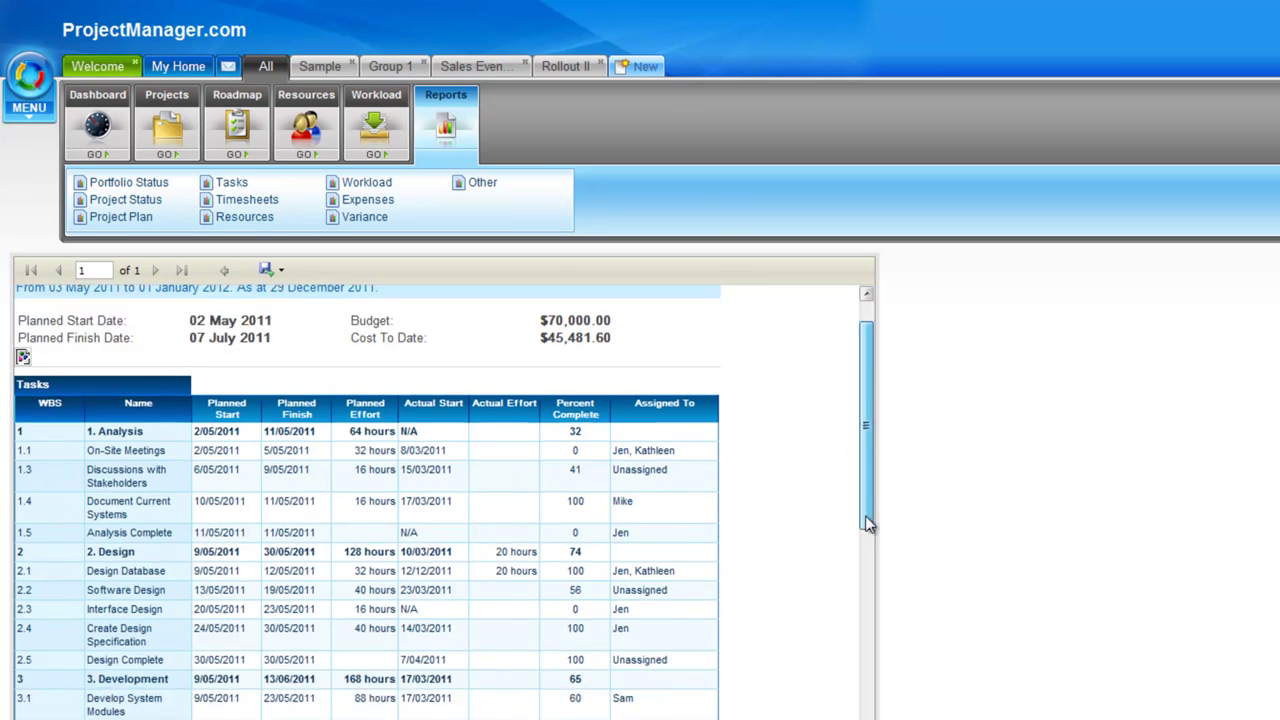
left_click_drag(868, 524, 900, 719)
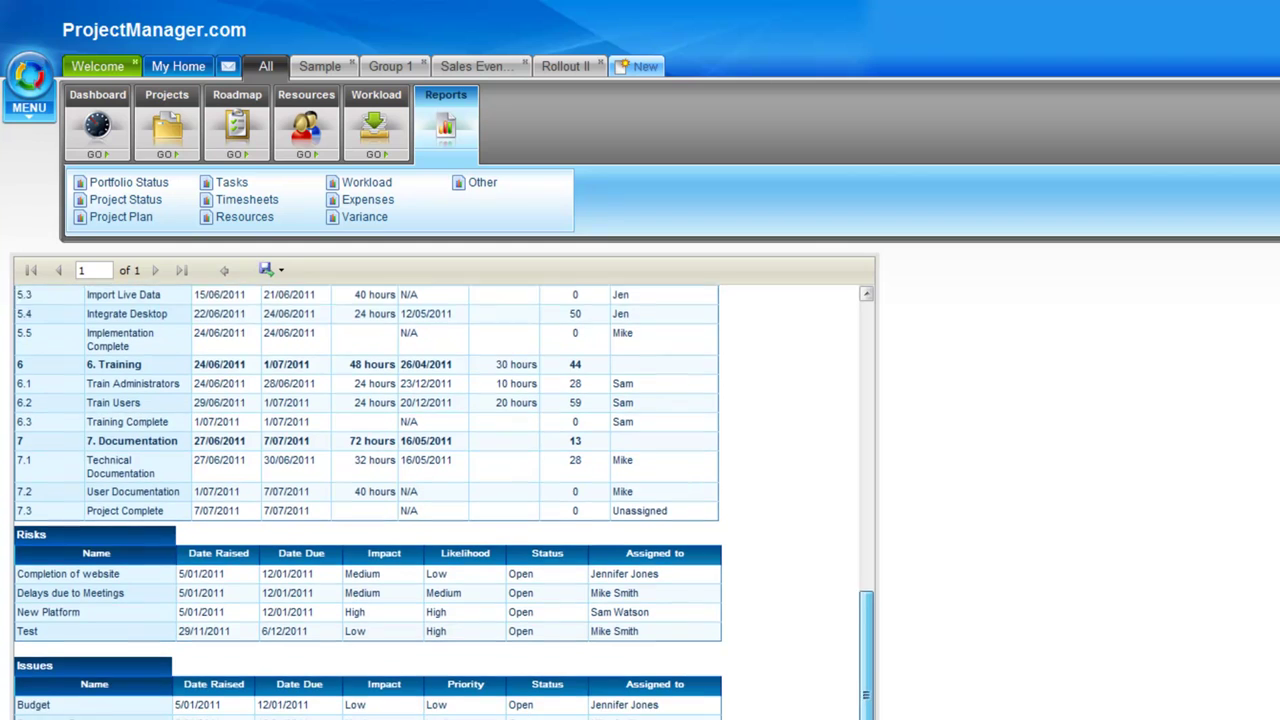
left_click_drag(866, 643, 866, 658)
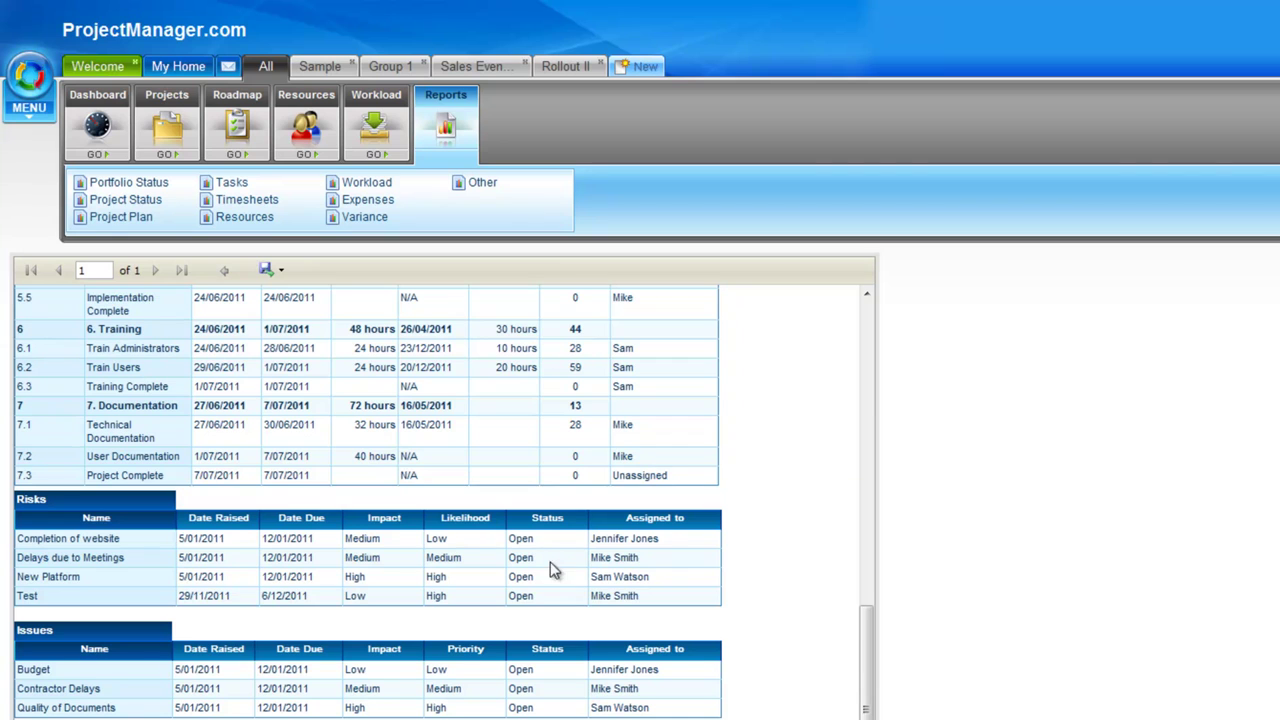
Step: Set up a Tasks report for the Sample project with all columns included
left_click_drag(868, 712, 873, 478)
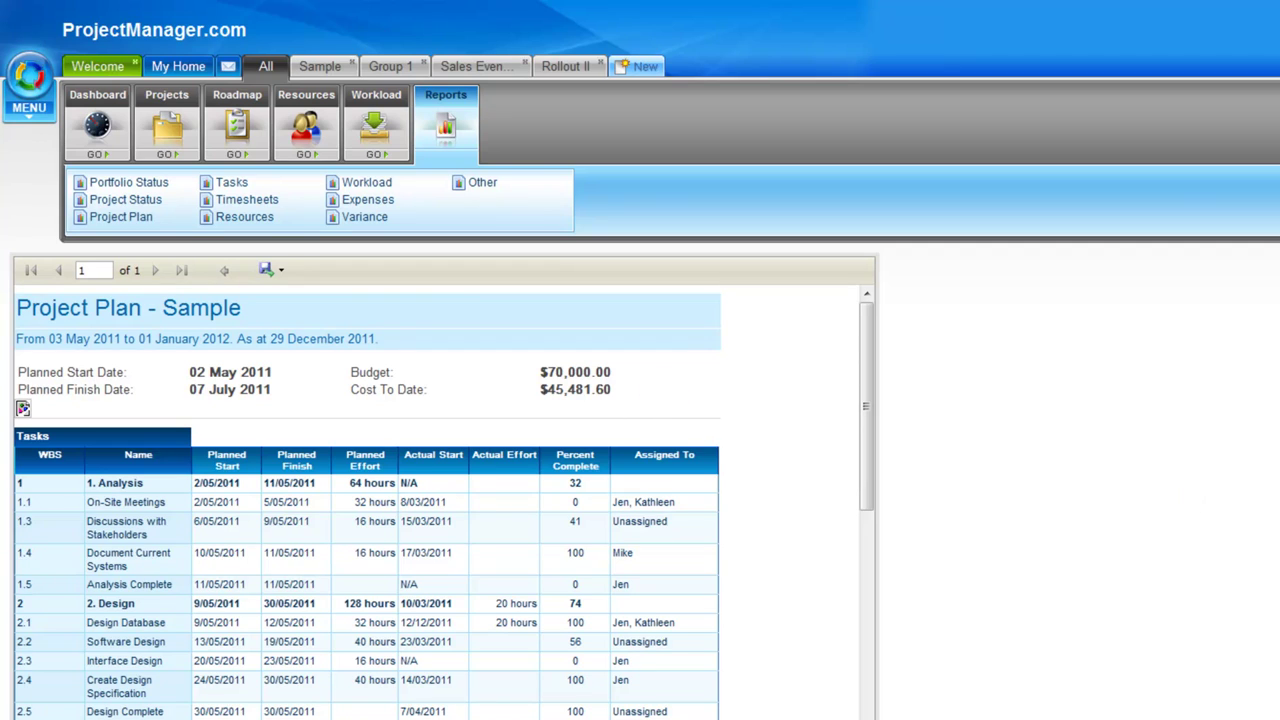
left_click(250, 200)
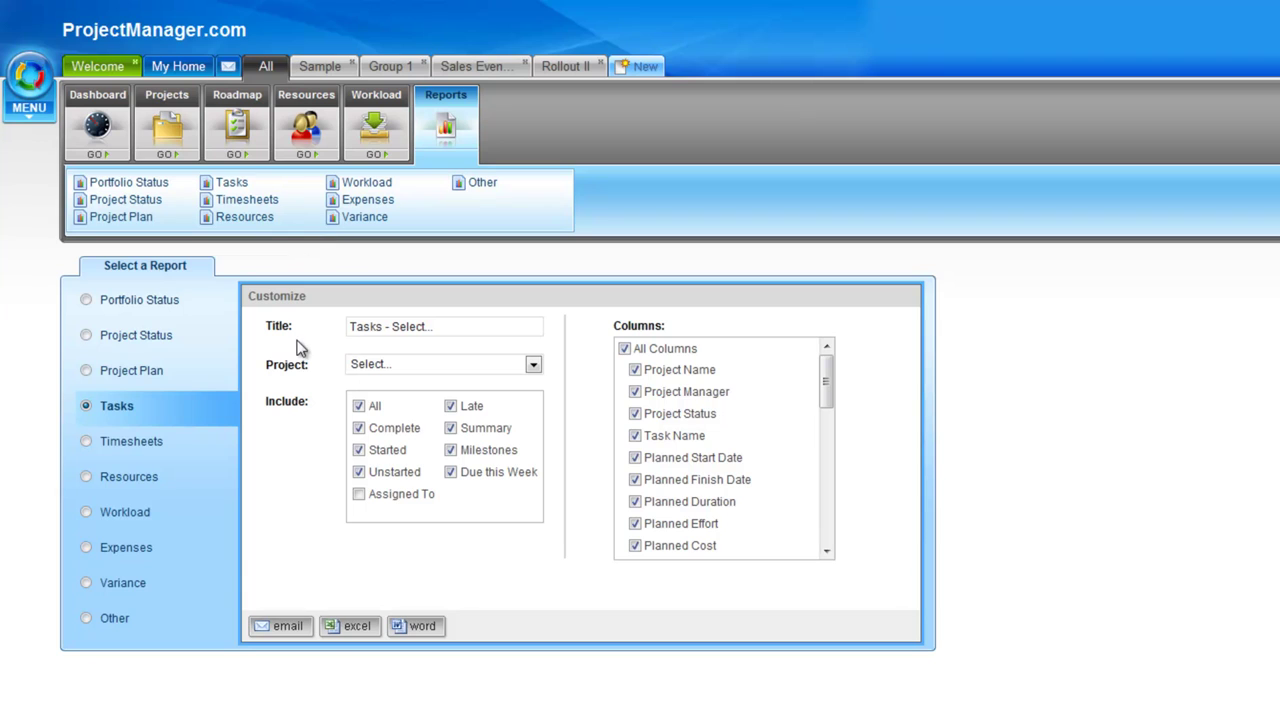
left_click(535, 366)
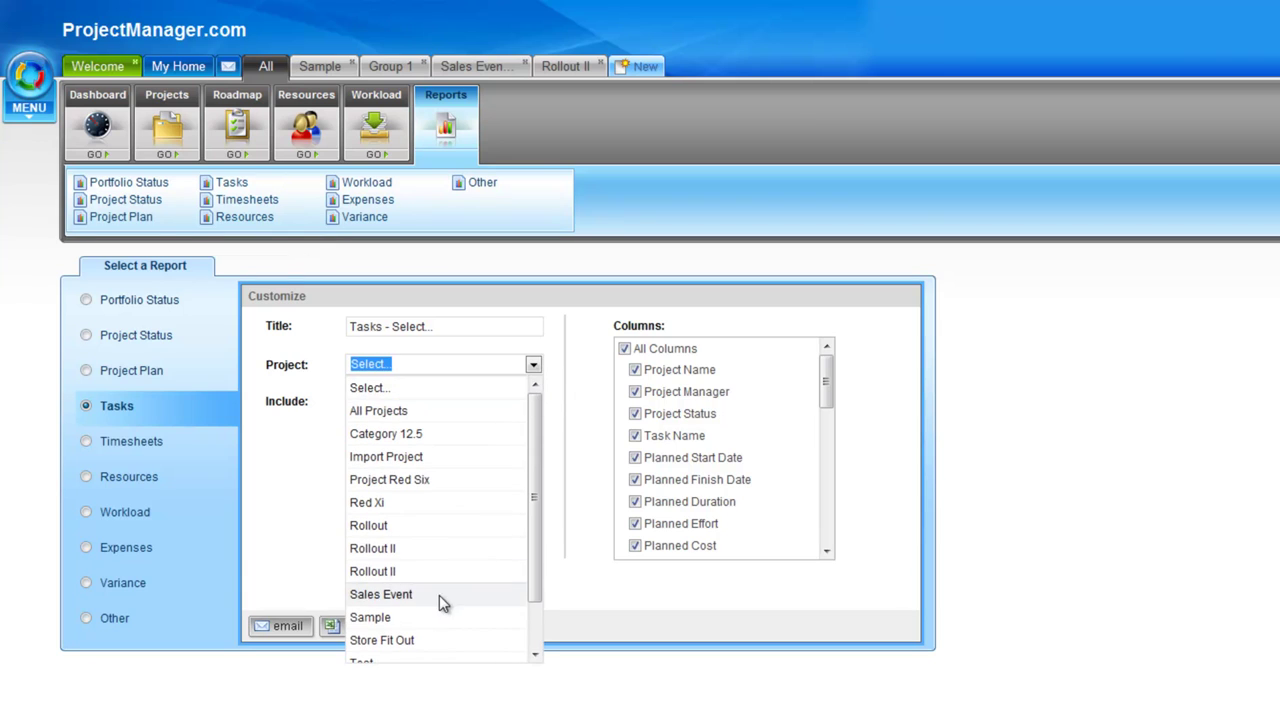
left_click(435, 620)
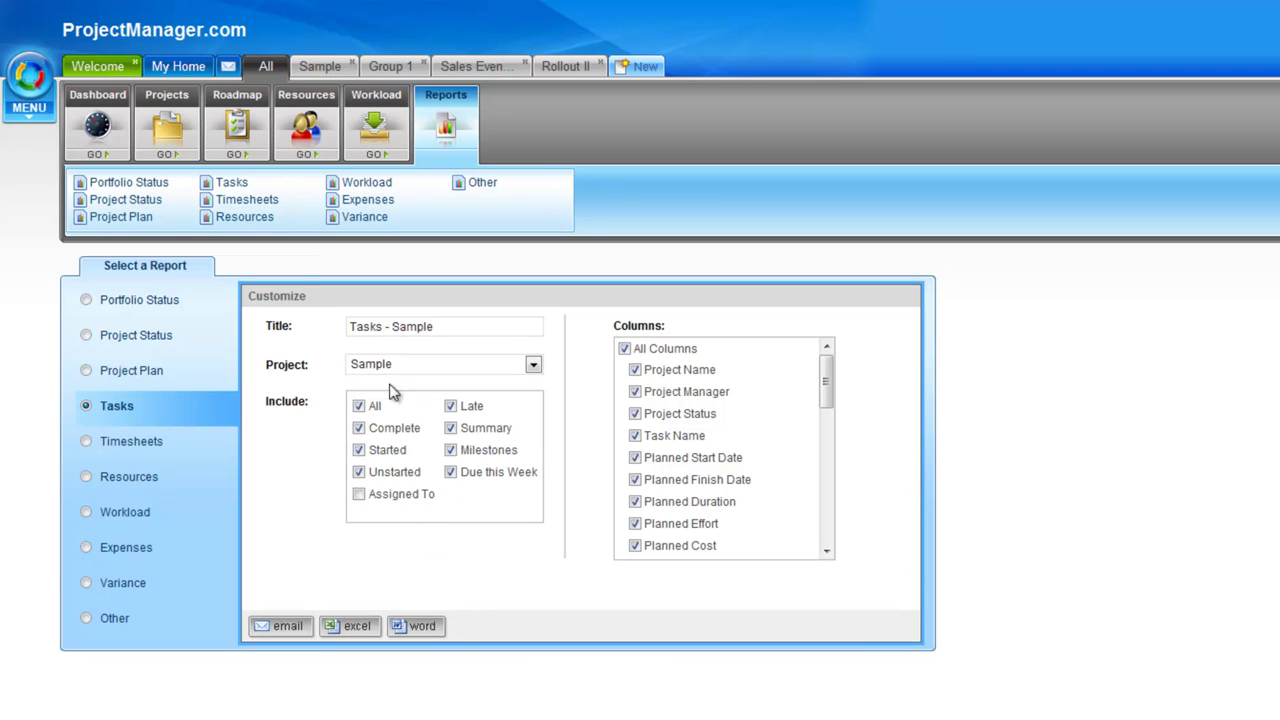
Step: Try limiting the Sample Tasks report to tasks assigned to one resource, and open the report title for editing
left_click(358, 494)
mouse_move(827, 391)
left_mouse_down()
mouse_move(831, 484)
mouse_move(852, 390)
left_mouse_up()
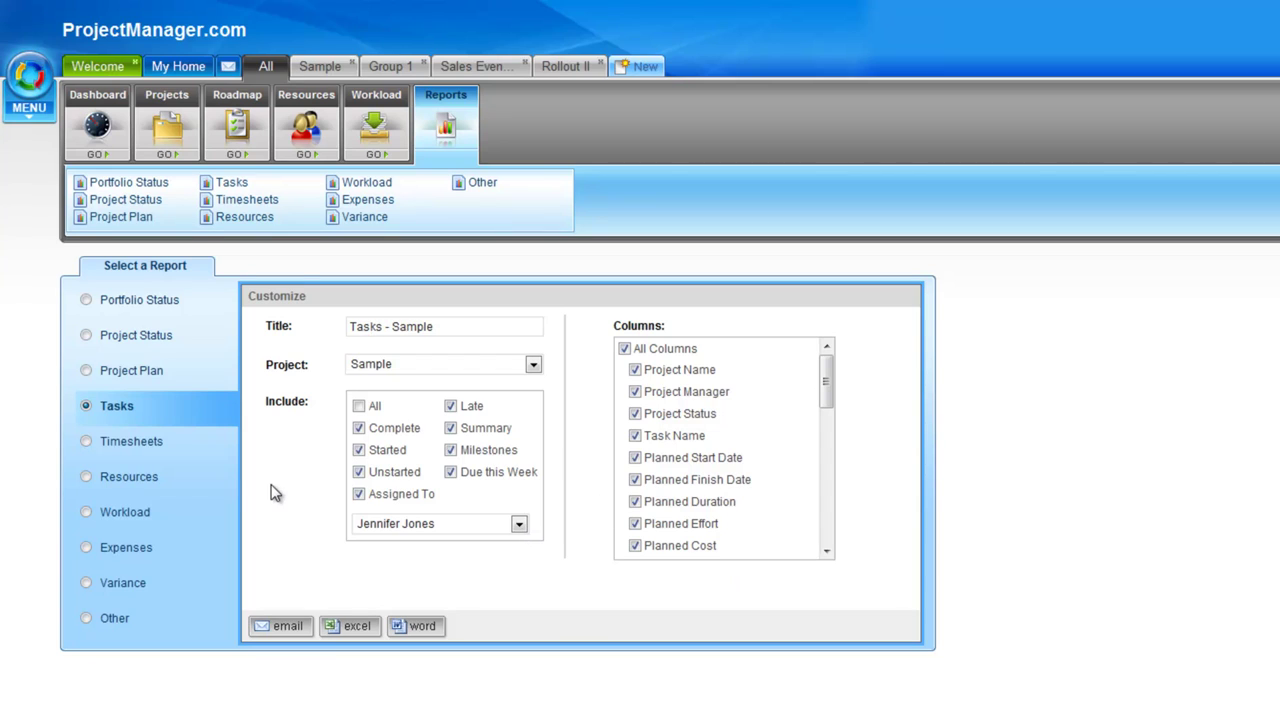
left_click(358, 406)
left_click(519, 525)
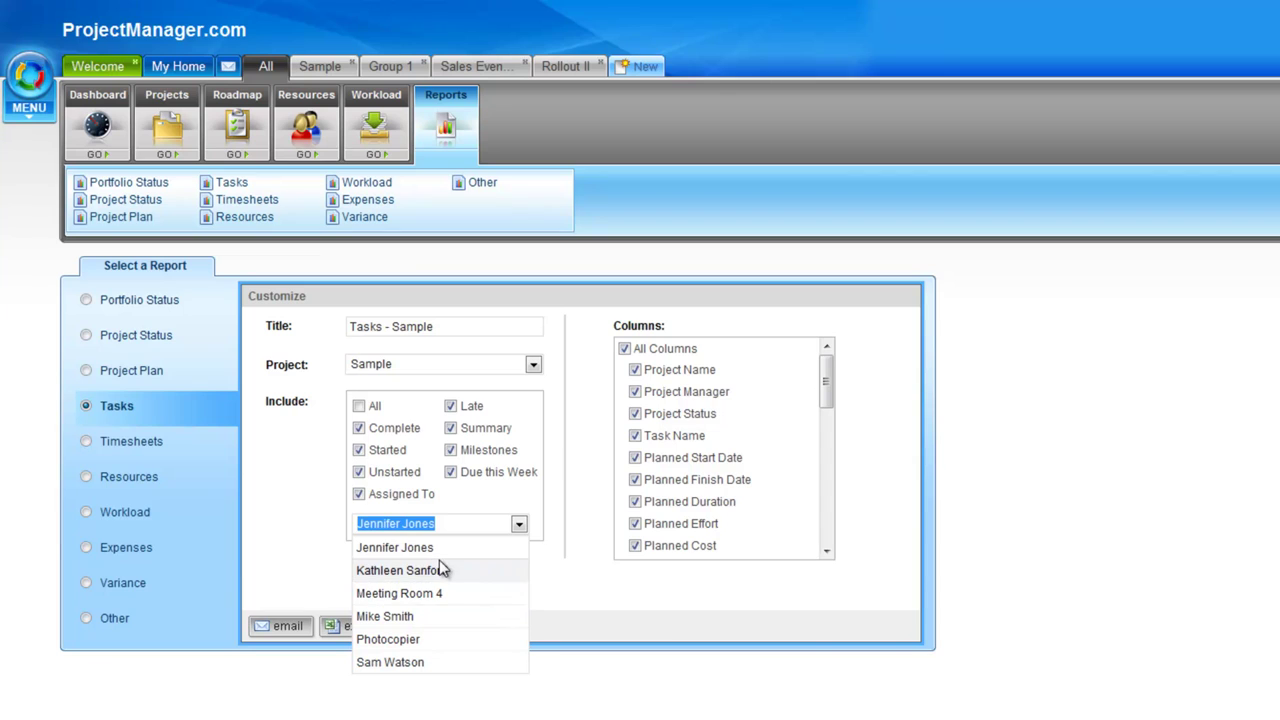
left_click(472, 548)
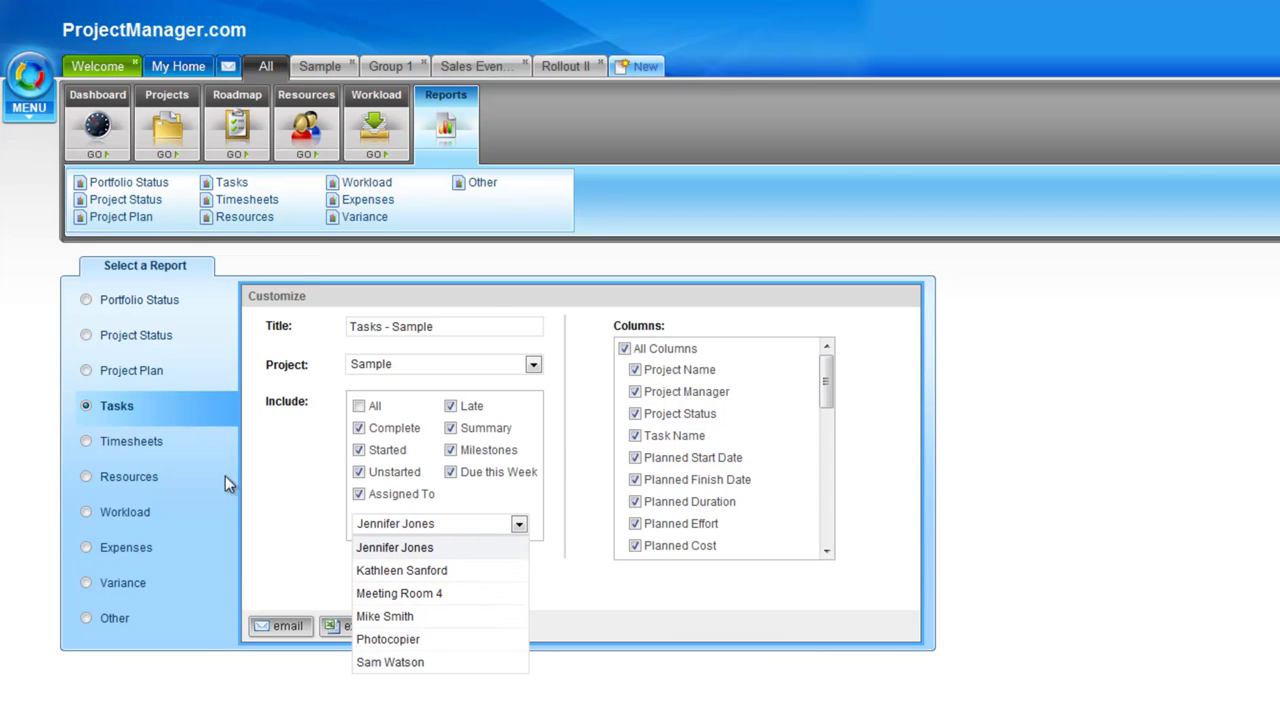
left_click(362, 496)
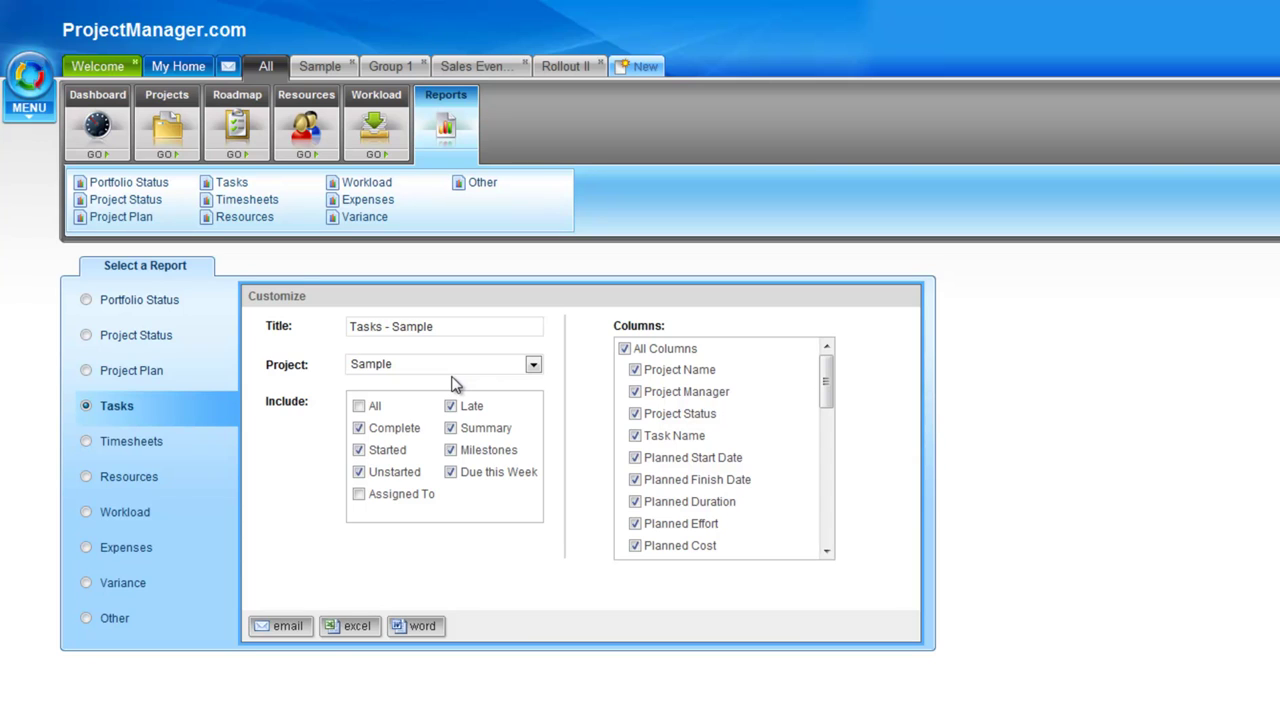
left_click(405, 333)
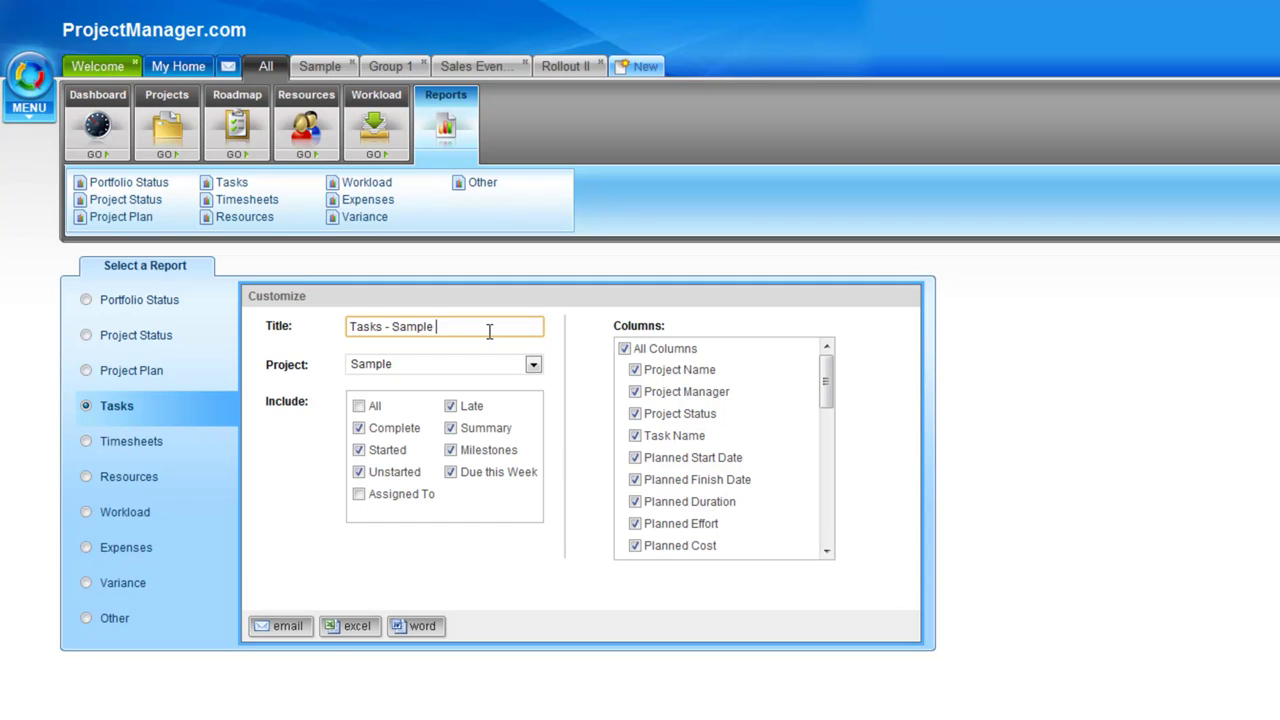
Step: Start a Timesheets report and set its start date to 3/05/2011
left_click(268, 203)
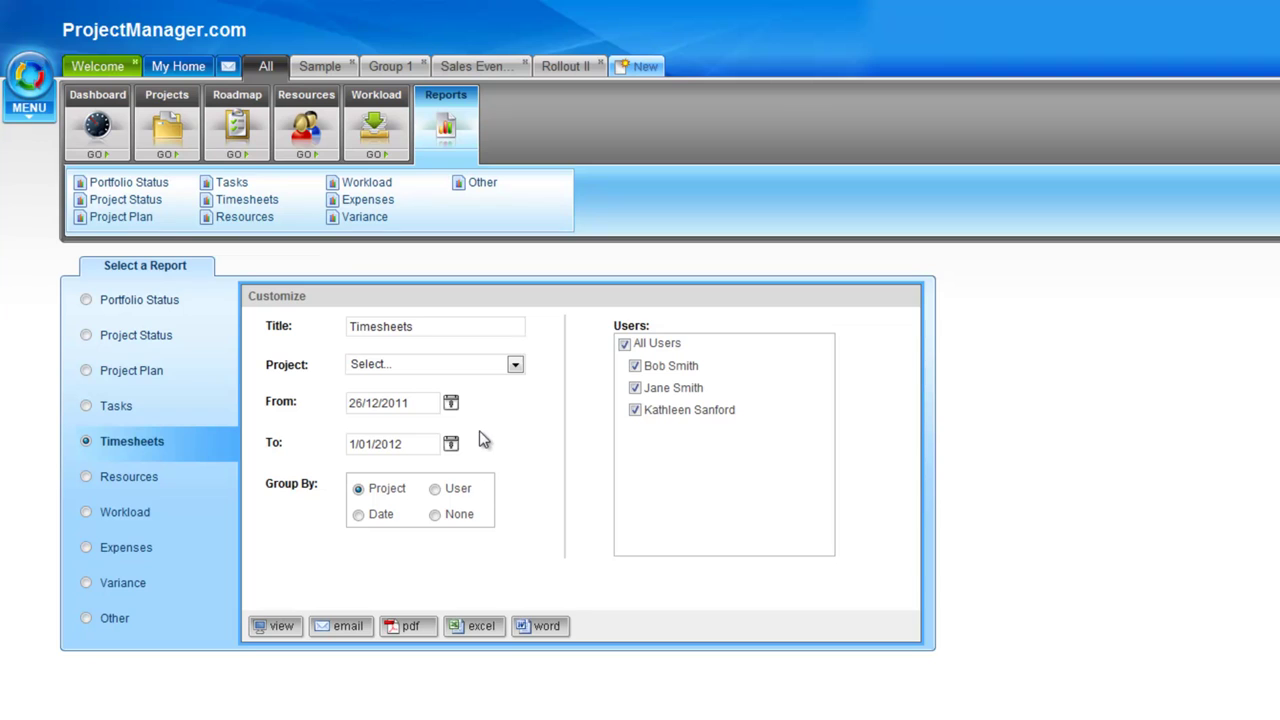
left_click(515, 366)
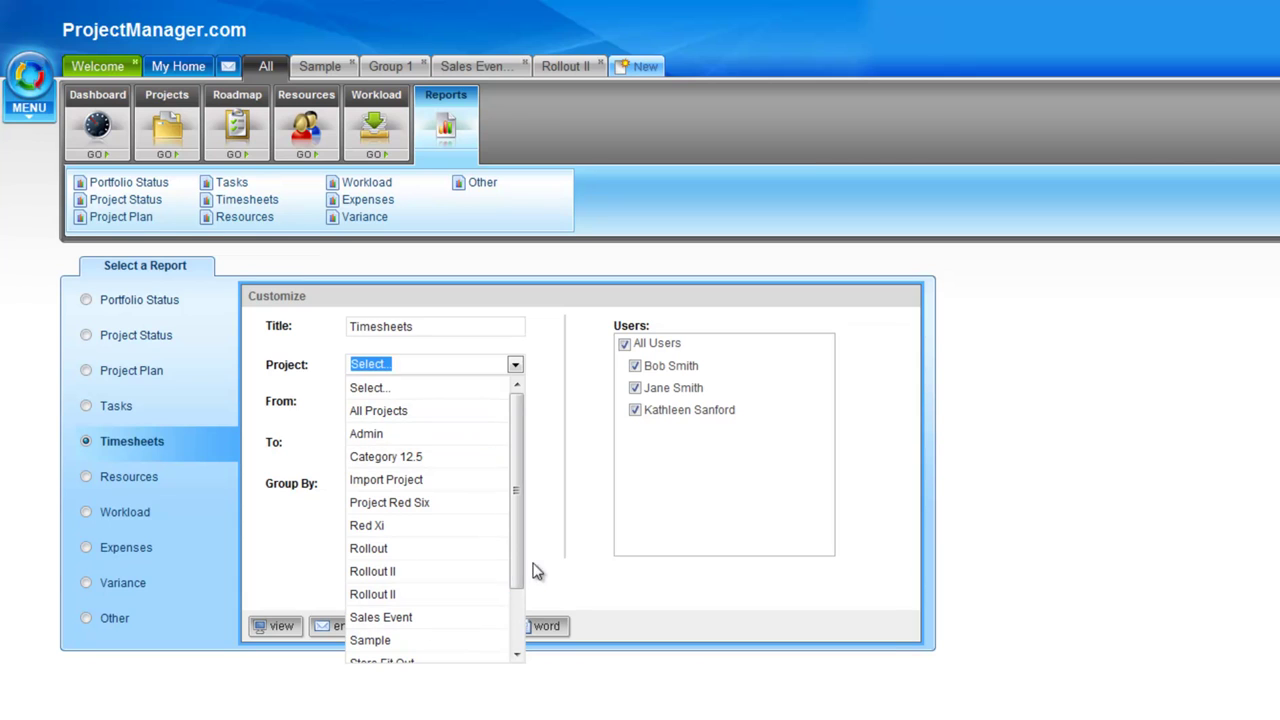
left_click(517, 653)
scroll(519, 431, "up", 2)
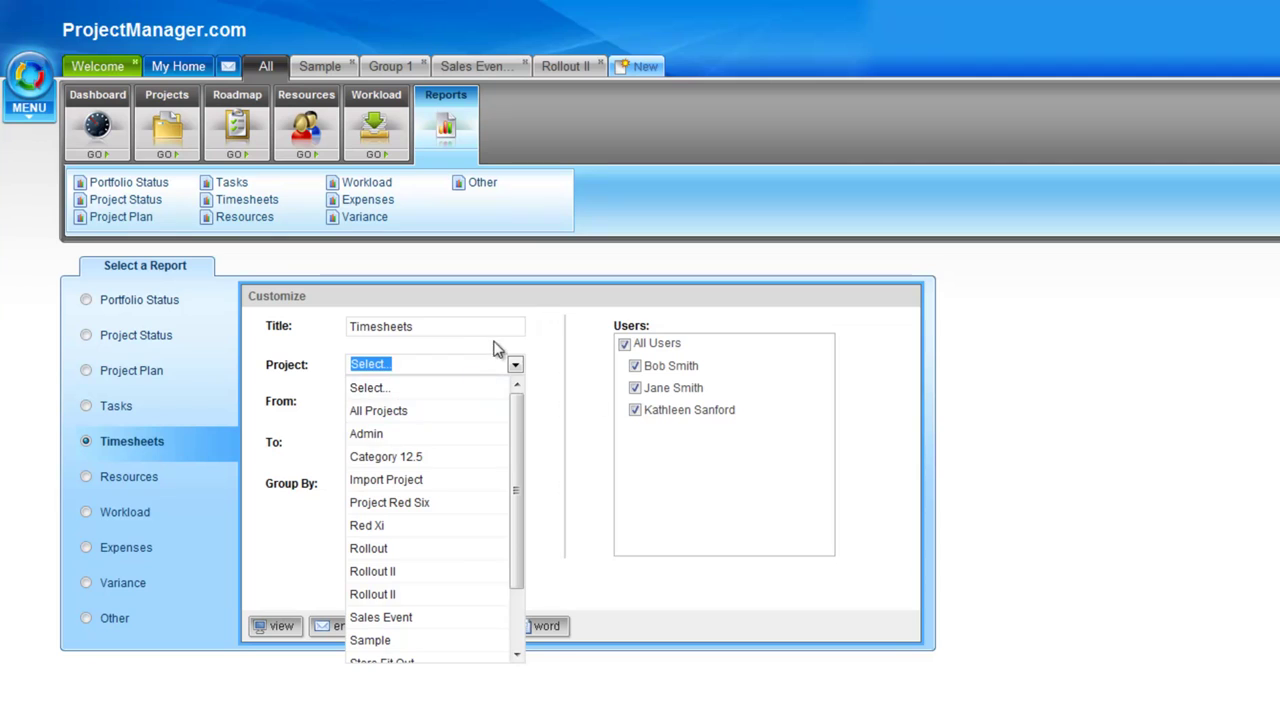
left_click(577, 400)
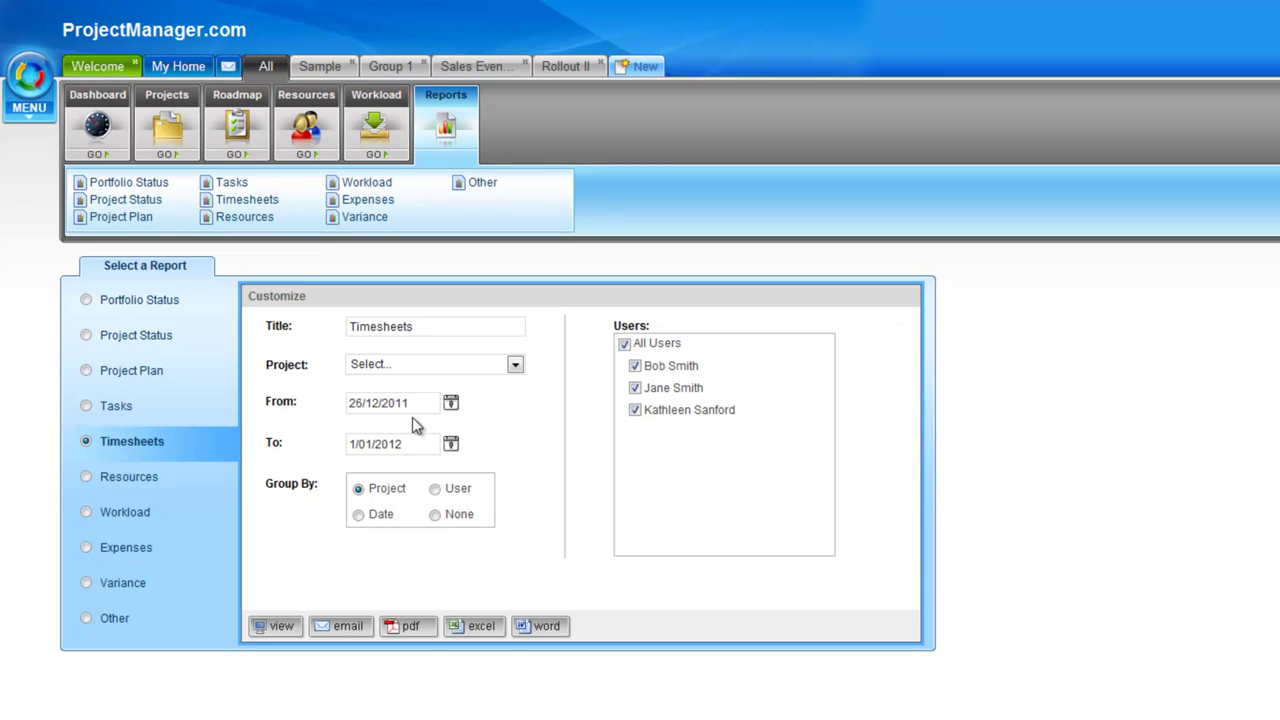
left_click(451, 402)
left_click(439, 551)
Step: Select All Projects for the Timesheets report and generate it on screen, grouped by project
left_click(516, 370)
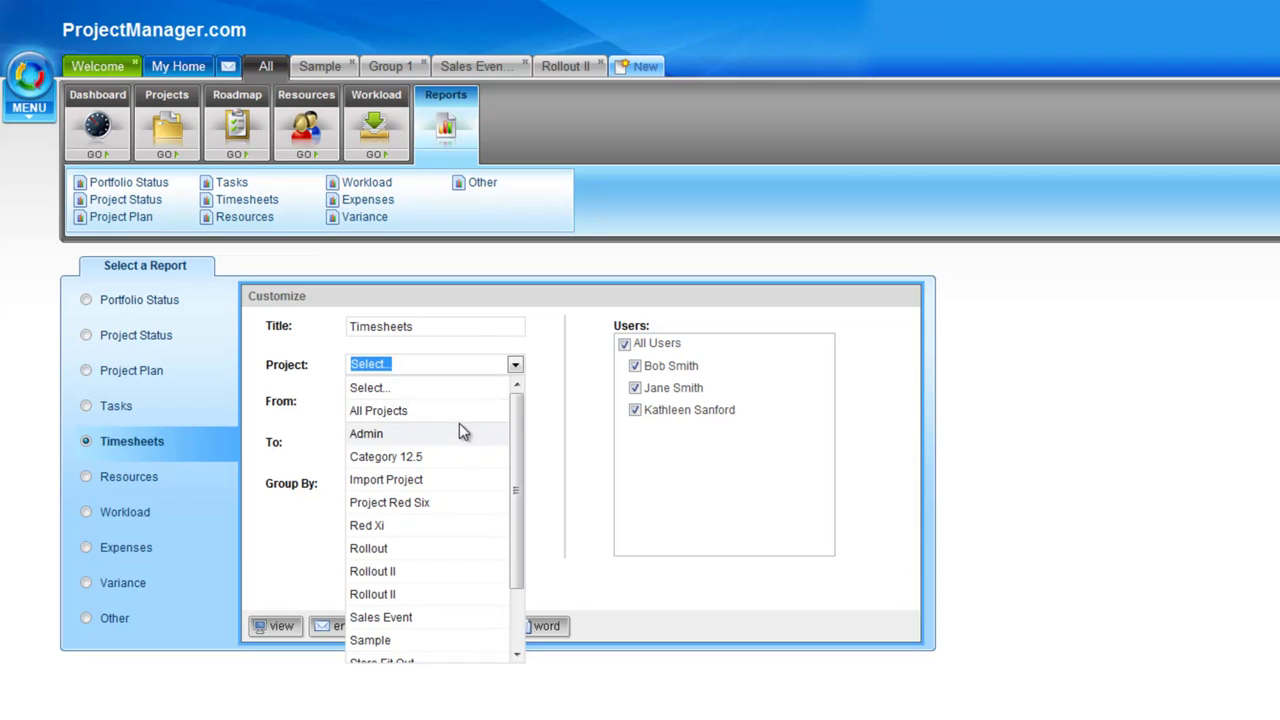
left_click(460, 409)
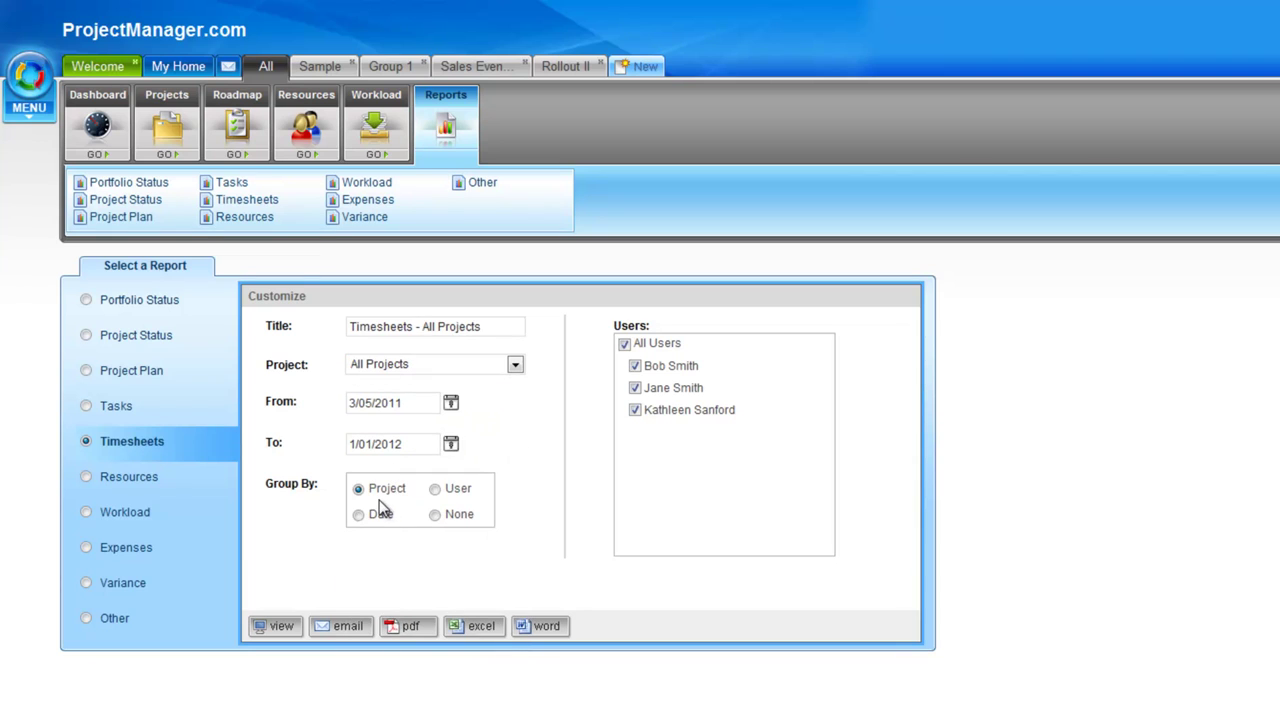
left_click(281, 626)
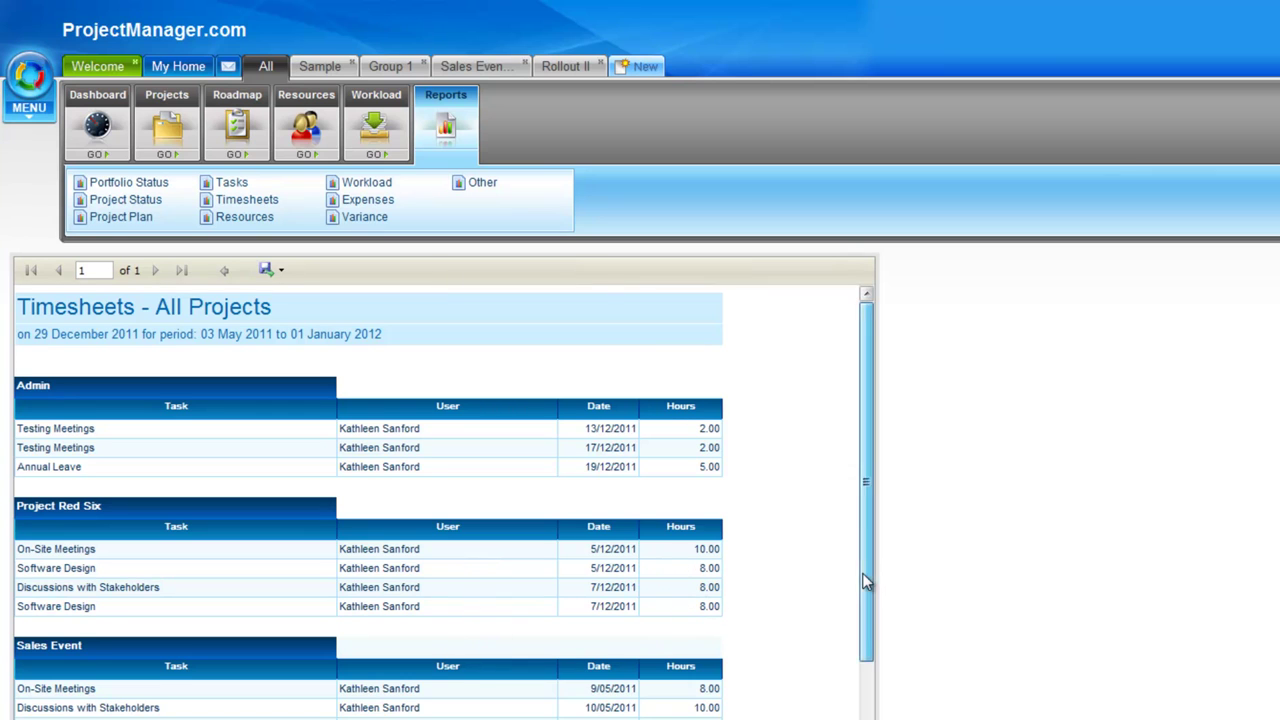
left_click_drag(868, 583, 866, 478)
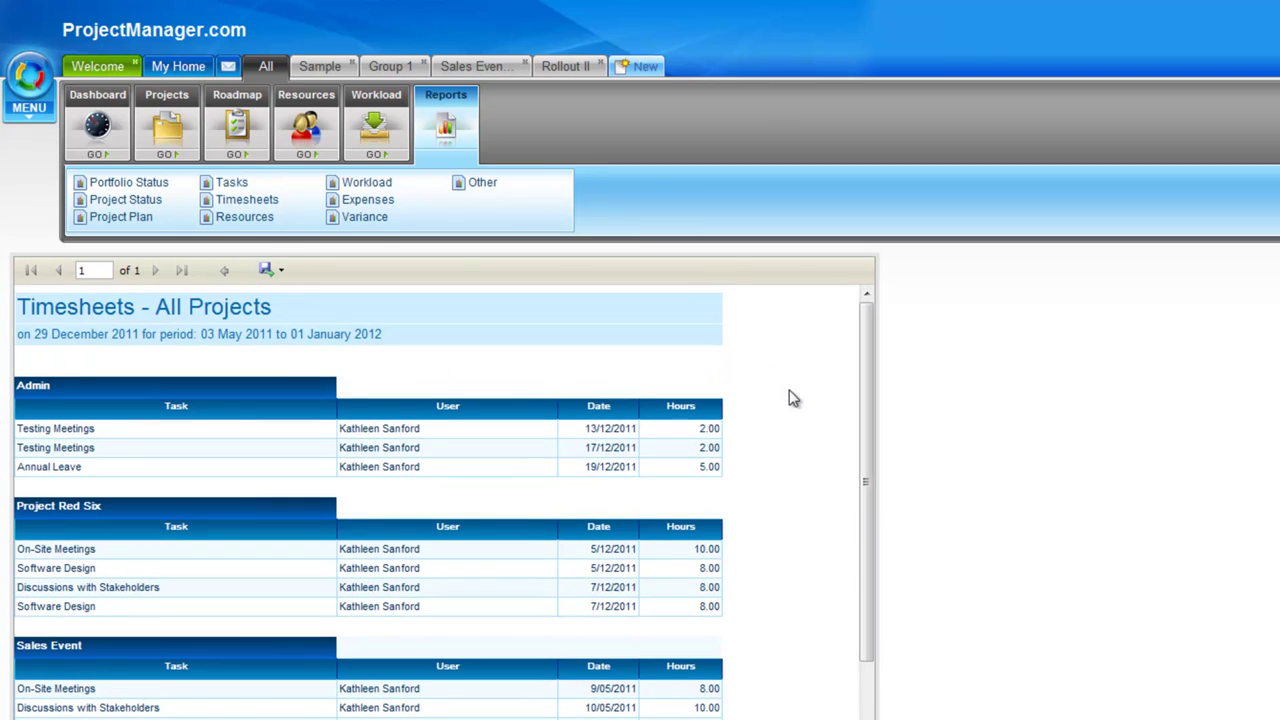
Step: Generate a Resources report on screen as an Availability Summary for the Sample project
left_click(241, 229)
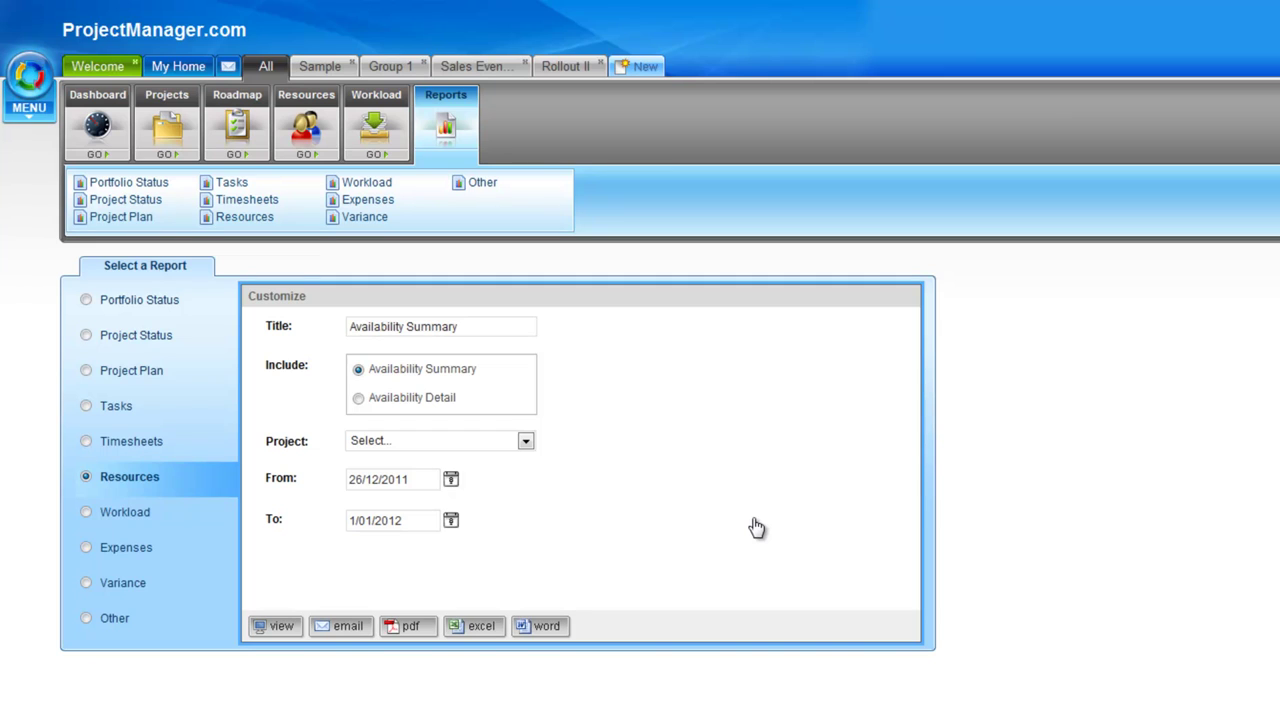
left_click(525, 441)
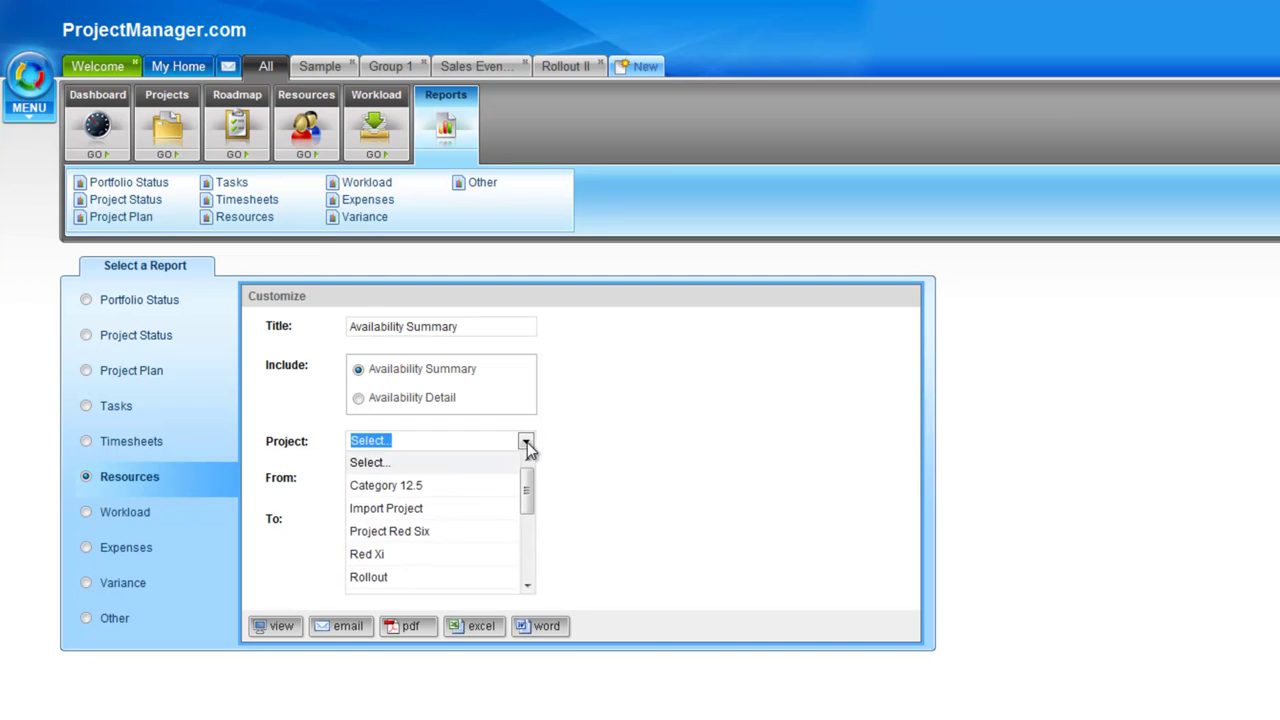
left_click_drag(527, 492, 536, 560)
left_click(428, 527)
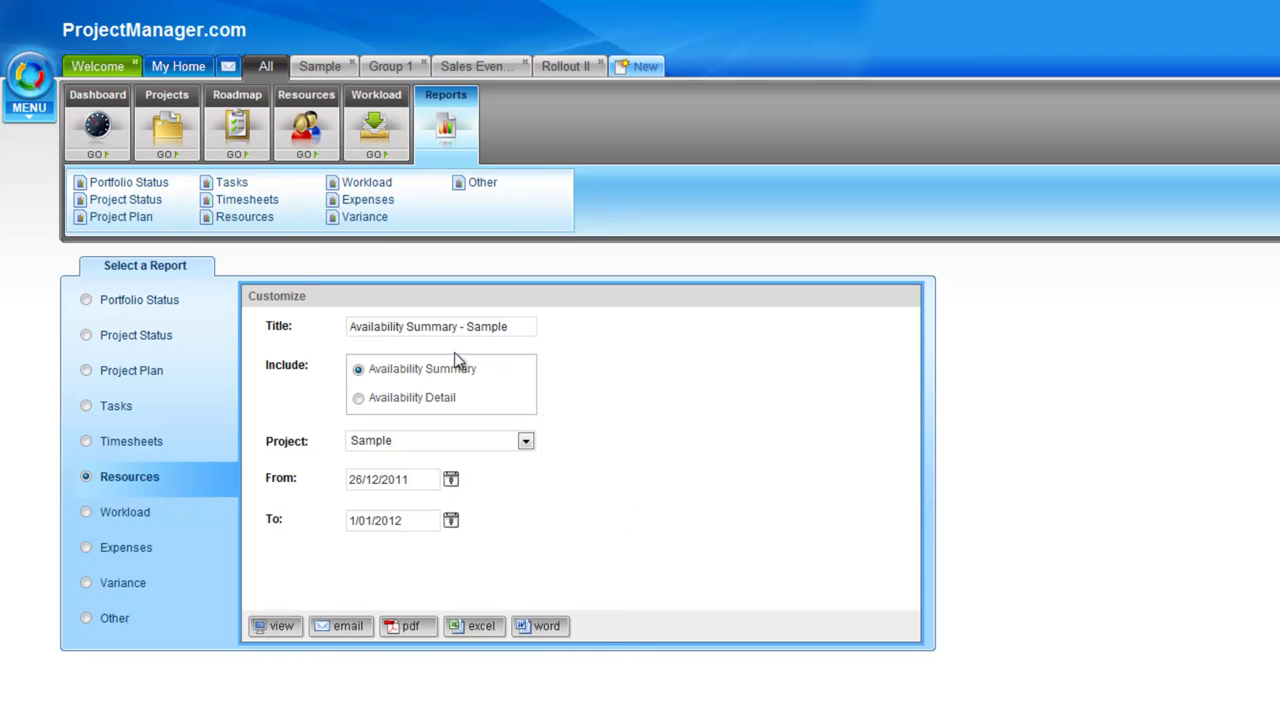
left_click(275, 628)
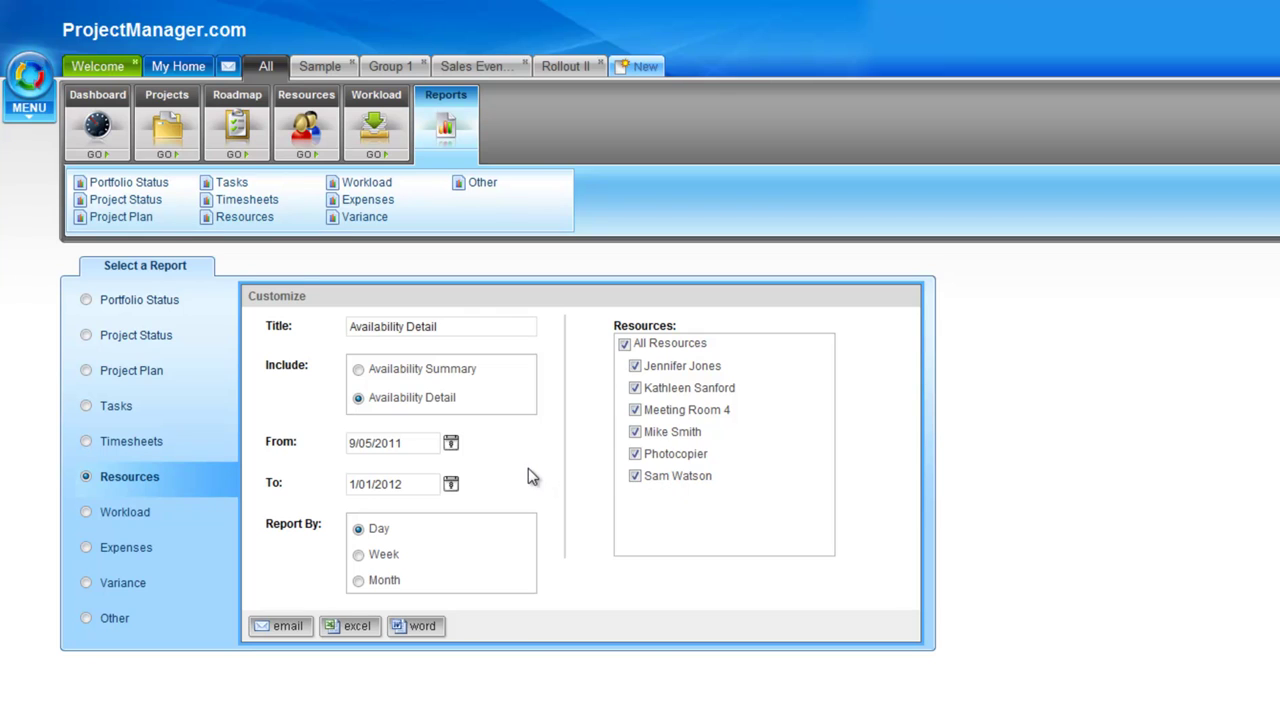
Step: Set the Availability Detail report to report by week, export it to Excel and bring the spreadsheet fully into view
left_click(360, 556)
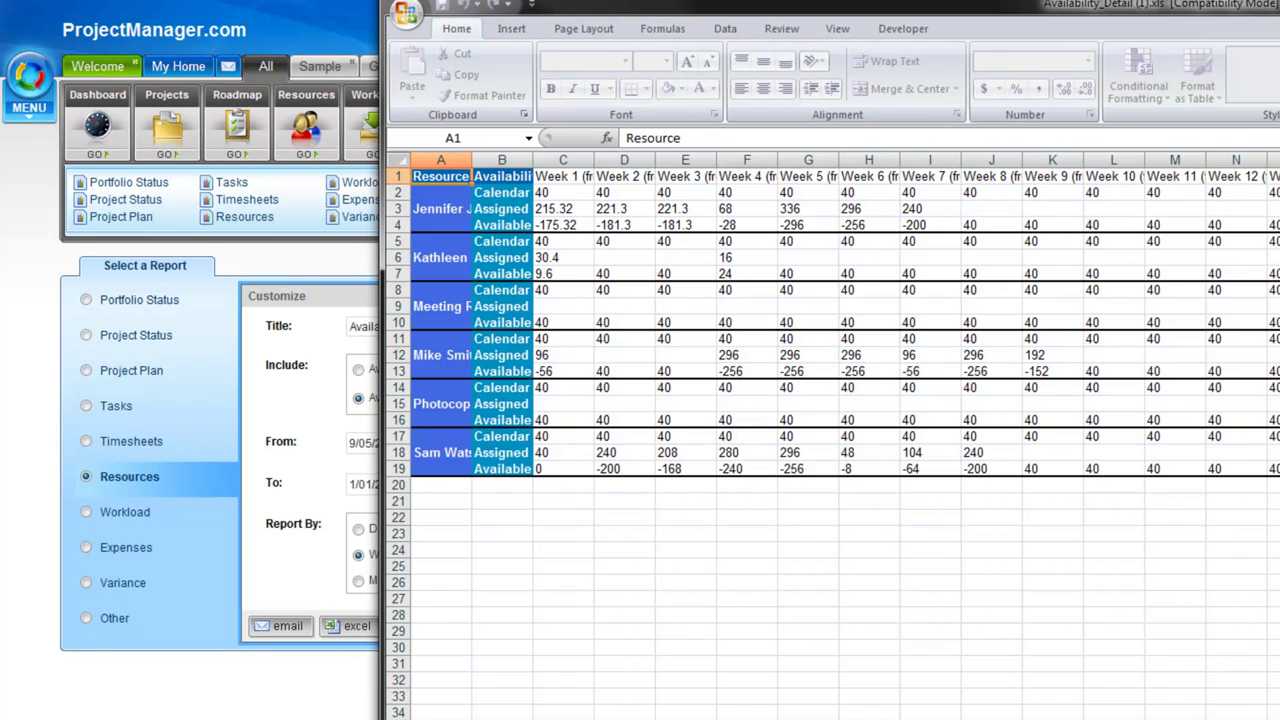
left_click_drag(1035, 10, 717, 10)
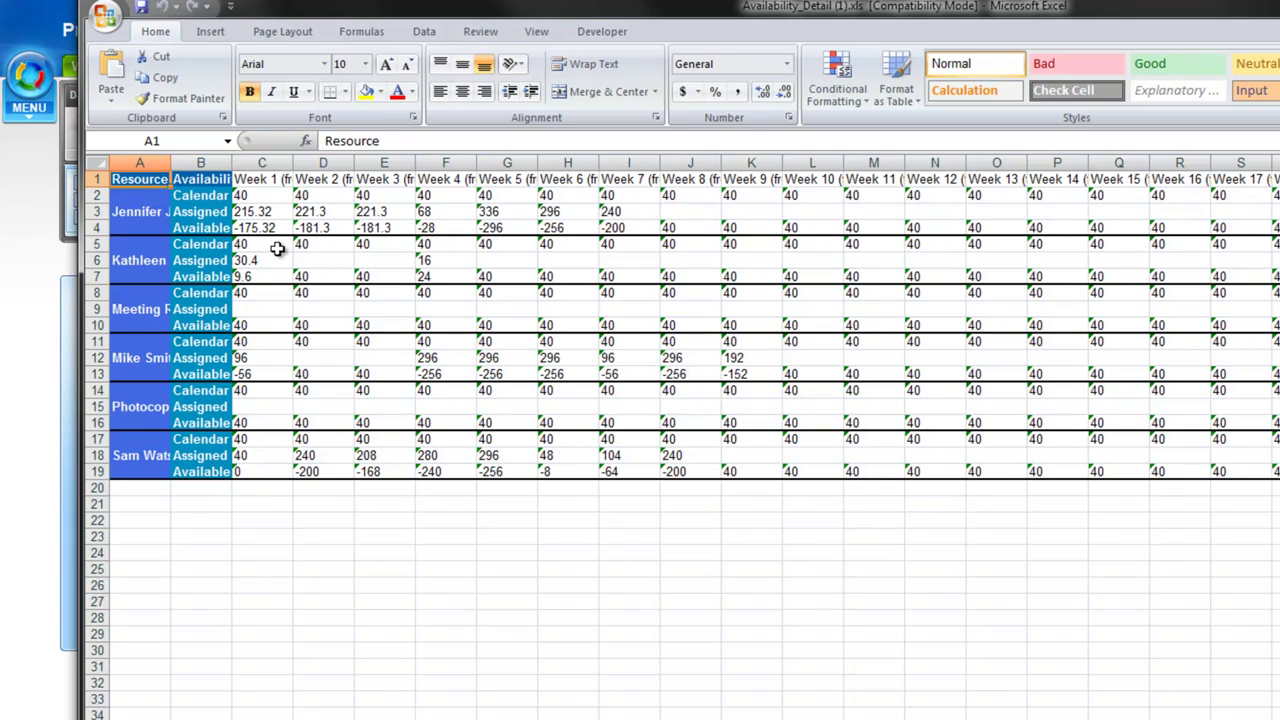
Step: Examine the week 1 calendar, assigned and available hours of the first two resources in the exported Excel sheet
left_click(267, 196)
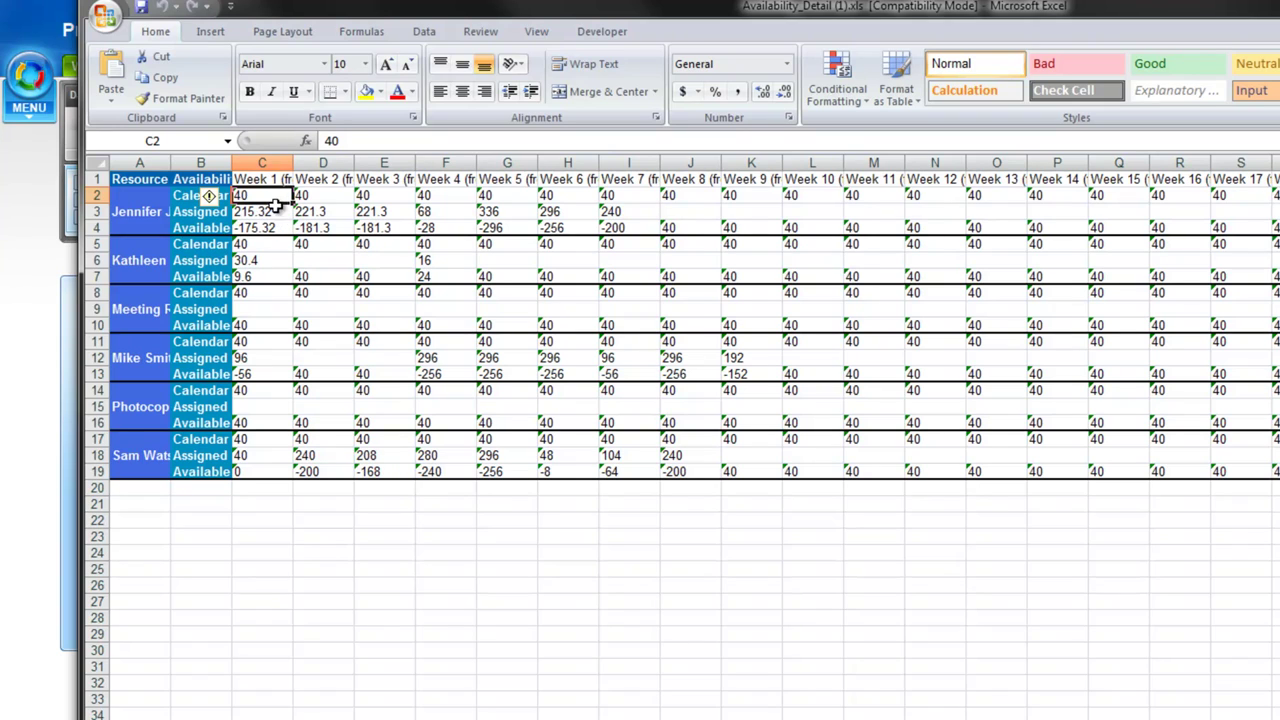
left_click(280, 212)
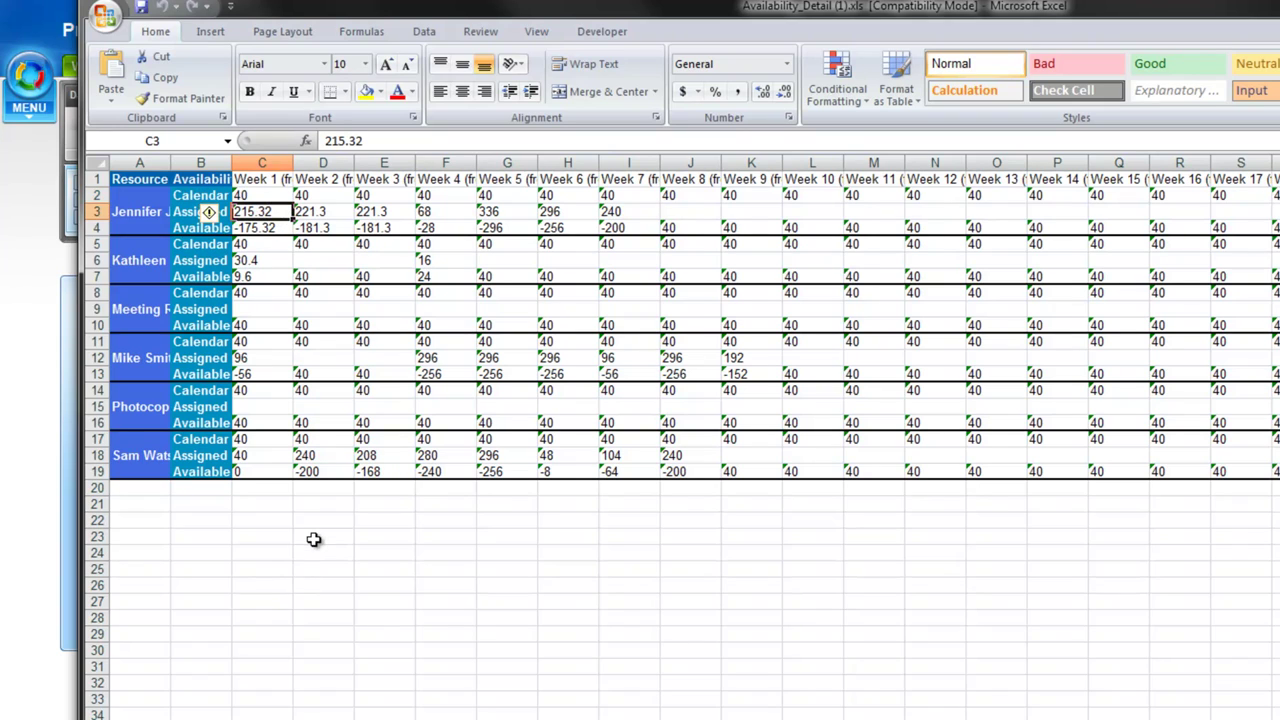
left_click(270, 228)
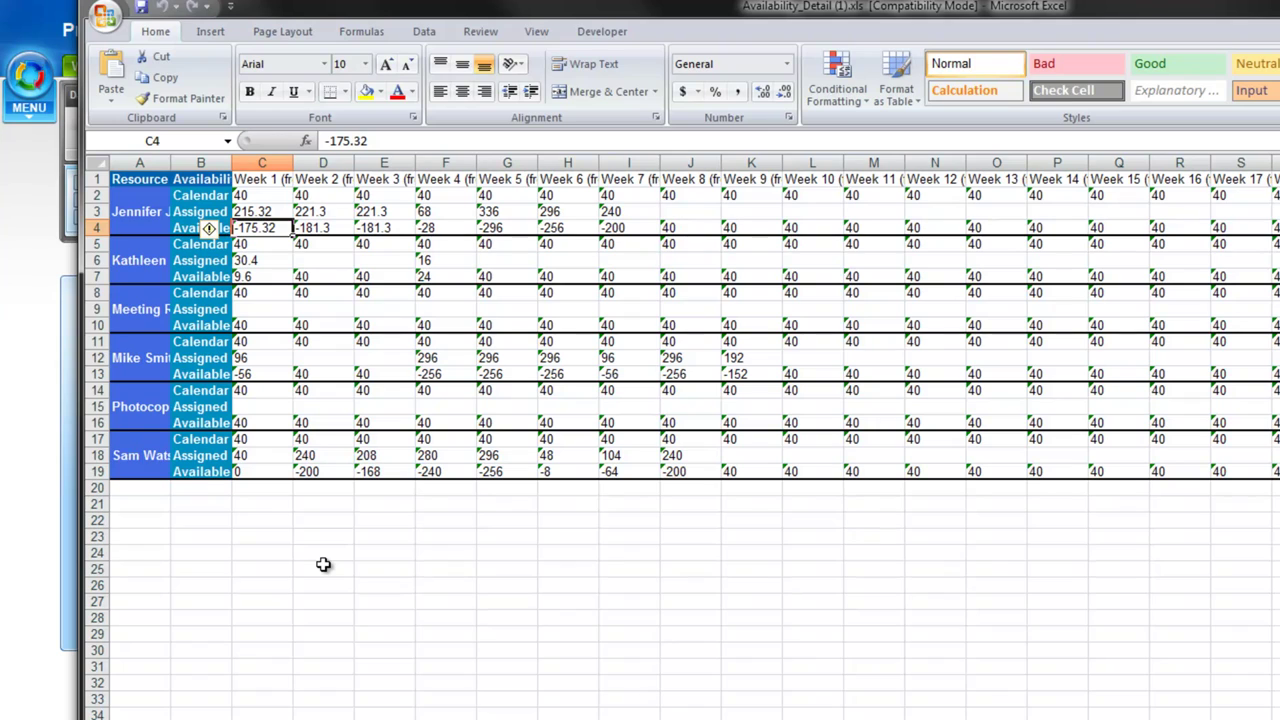
key("Down")
key("Down")
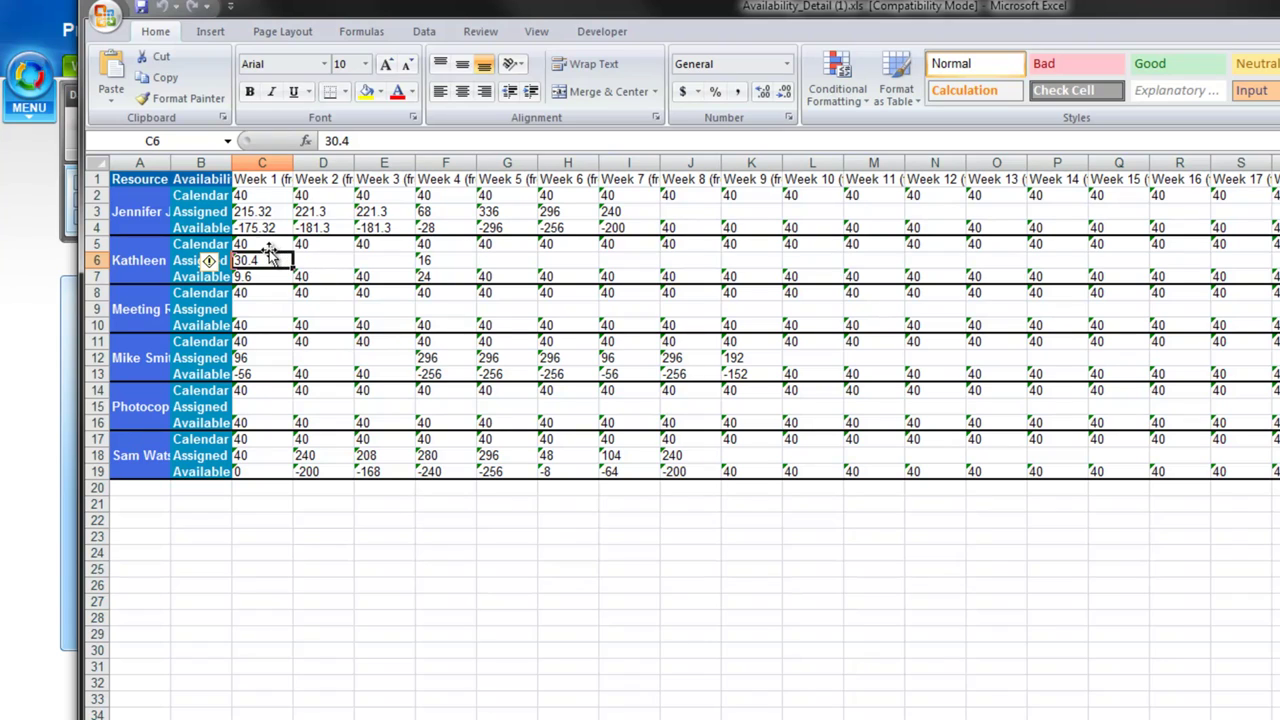
left_click(272, 280)
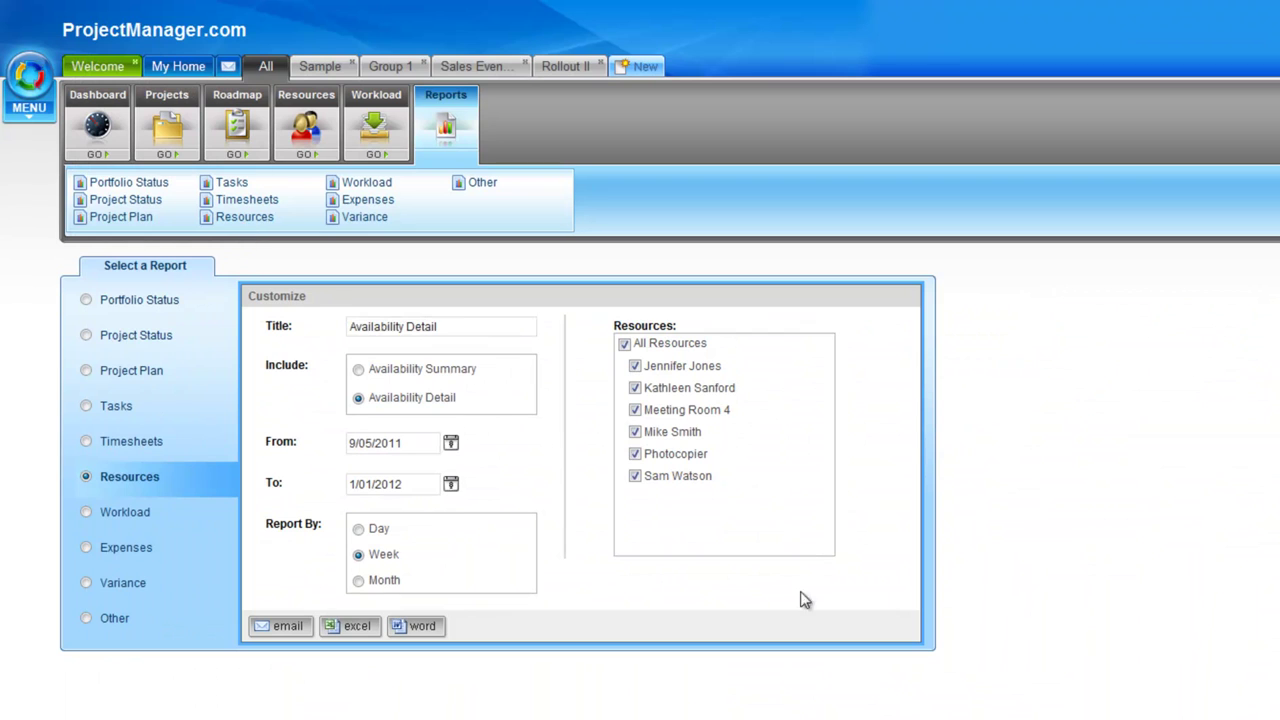
Step: Return to ProjectManager.com and open the Workload report options
left_click(383, 186)
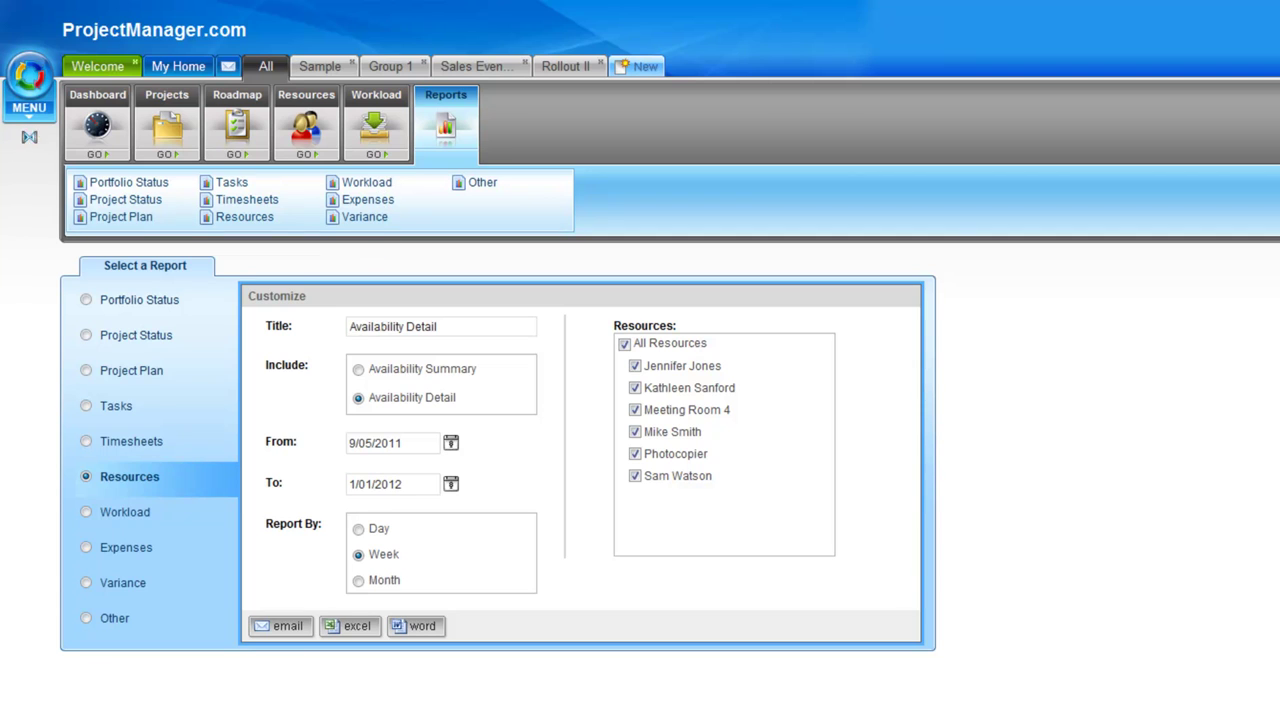
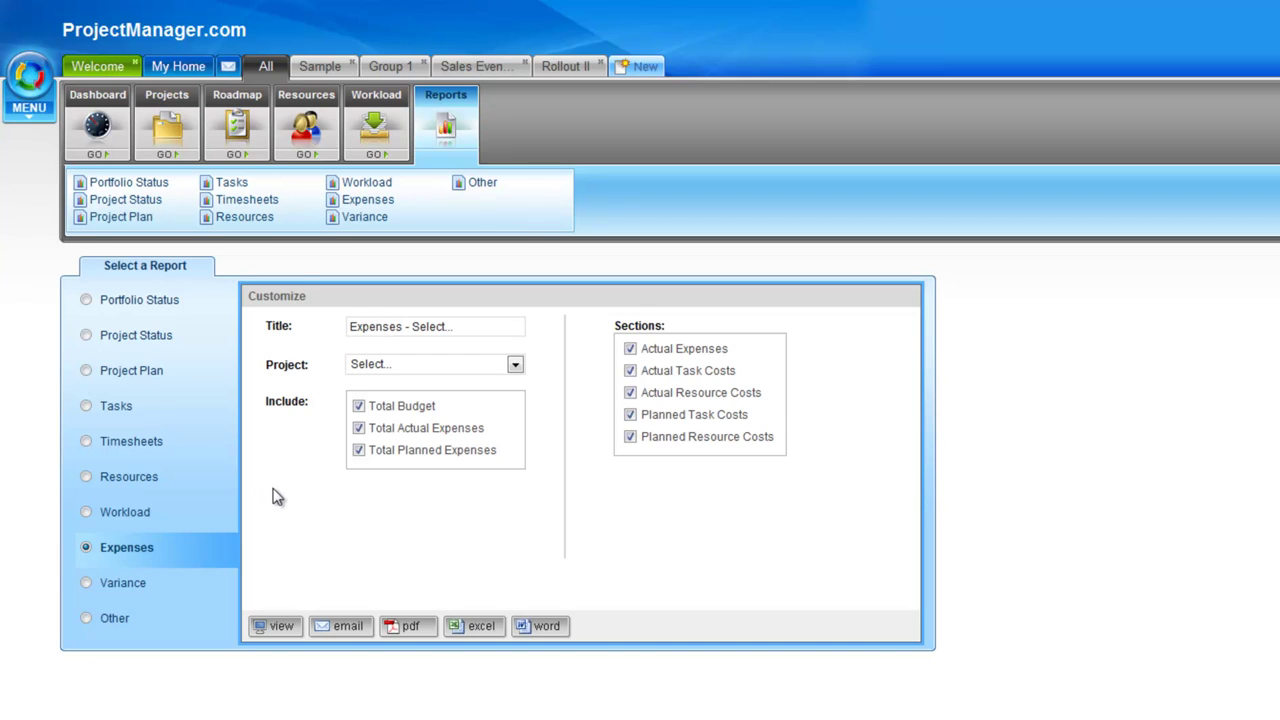
Step: Generate an Expenses report for the Sample project with all totals and sections, and examine its actual expenses and task costs
left_click(516, 366)
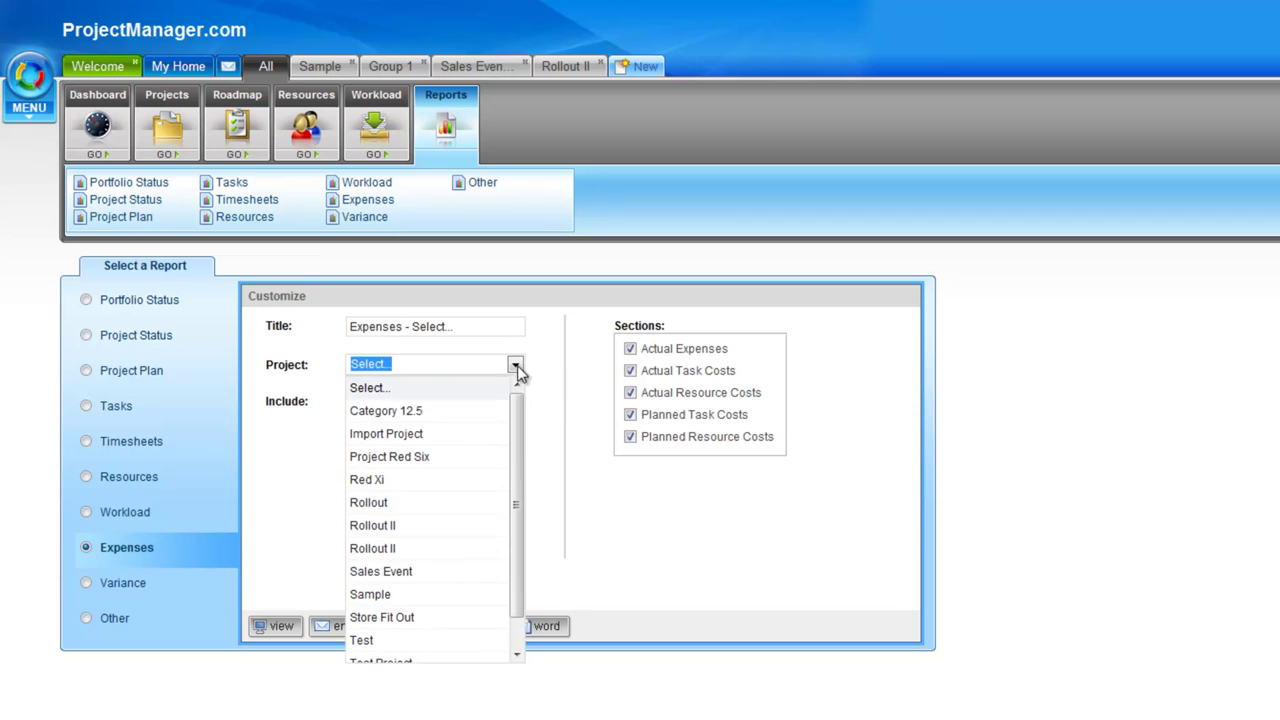
left_click(430, 594)
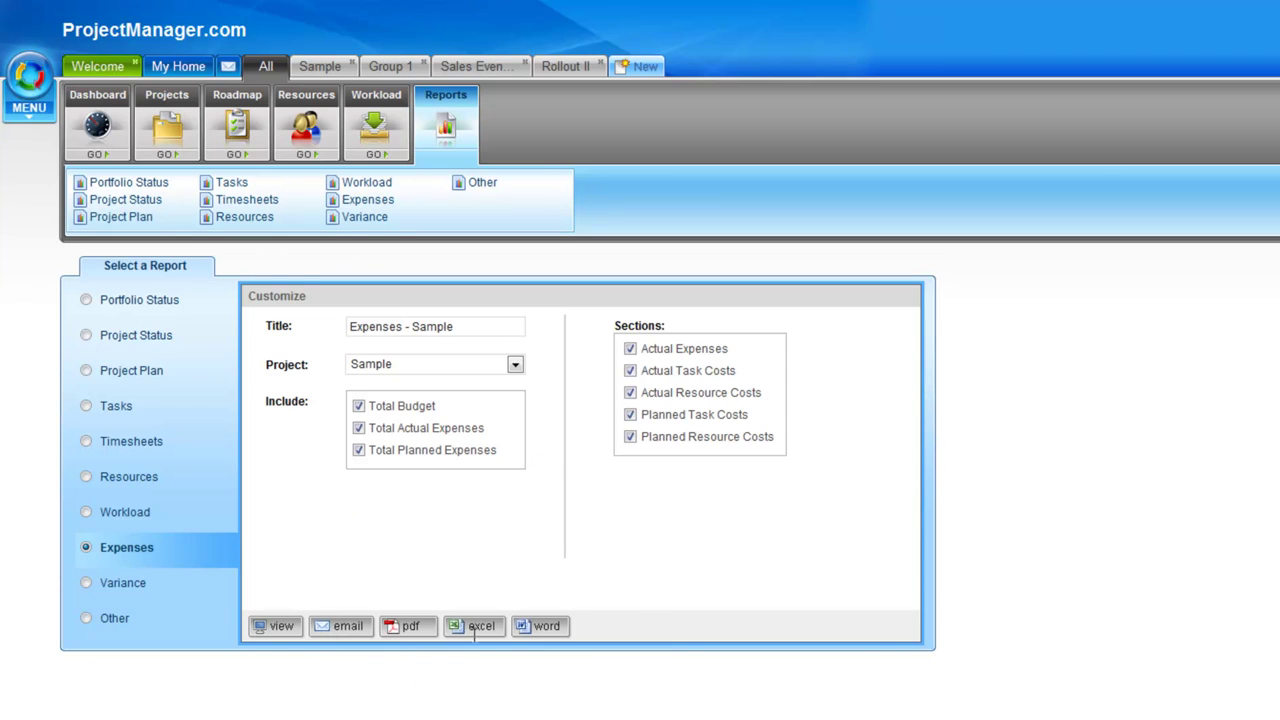
left_click(281, 628)
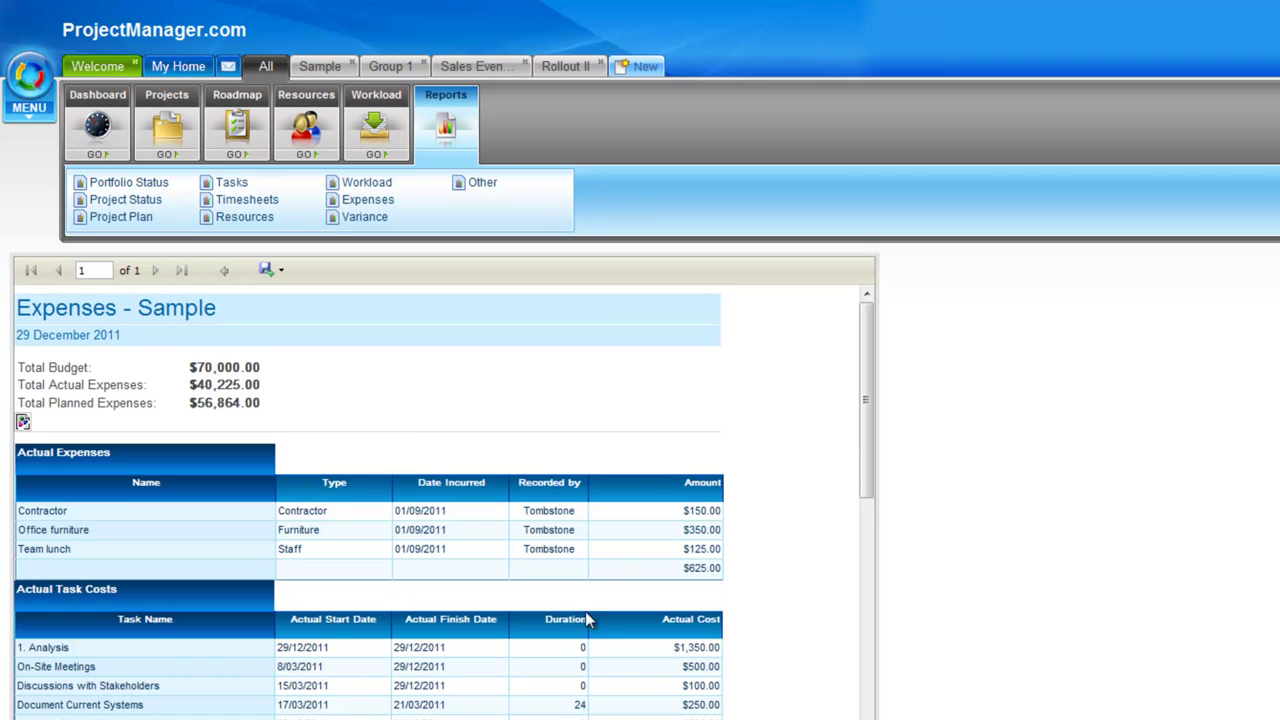
scroll(814, 716, "down", 3)
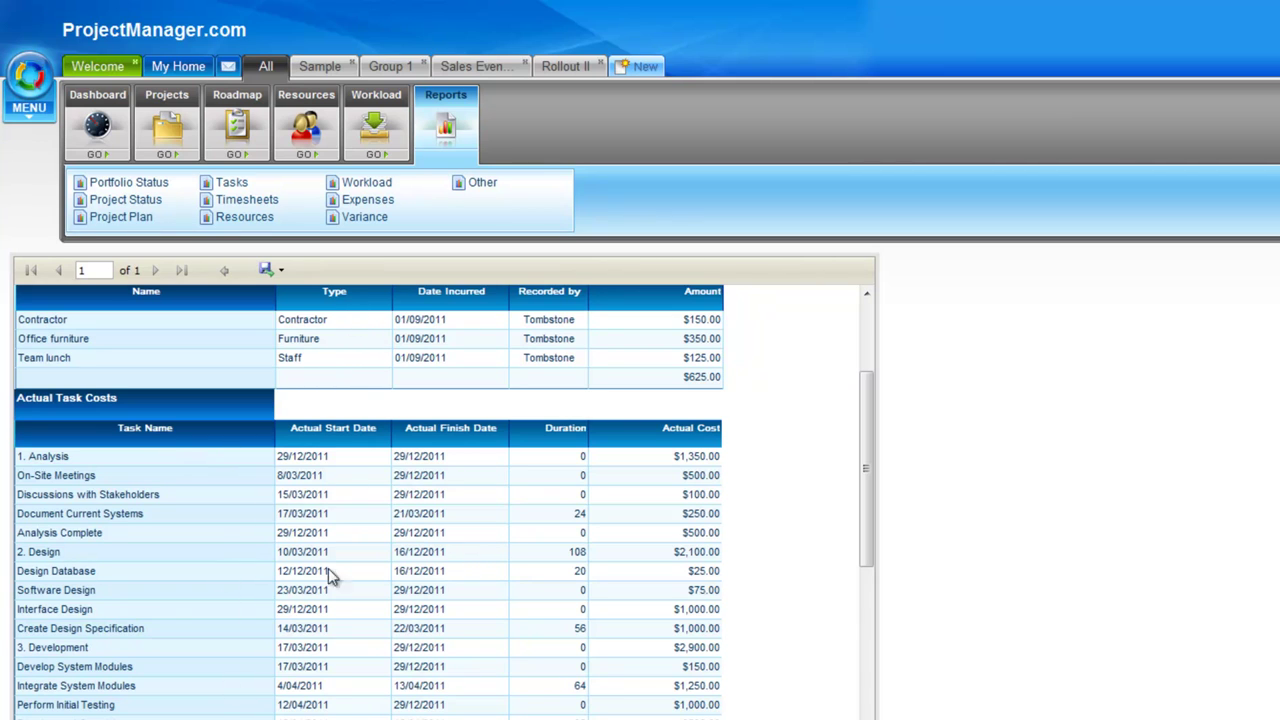
scroll(803, 623, "down", 2)
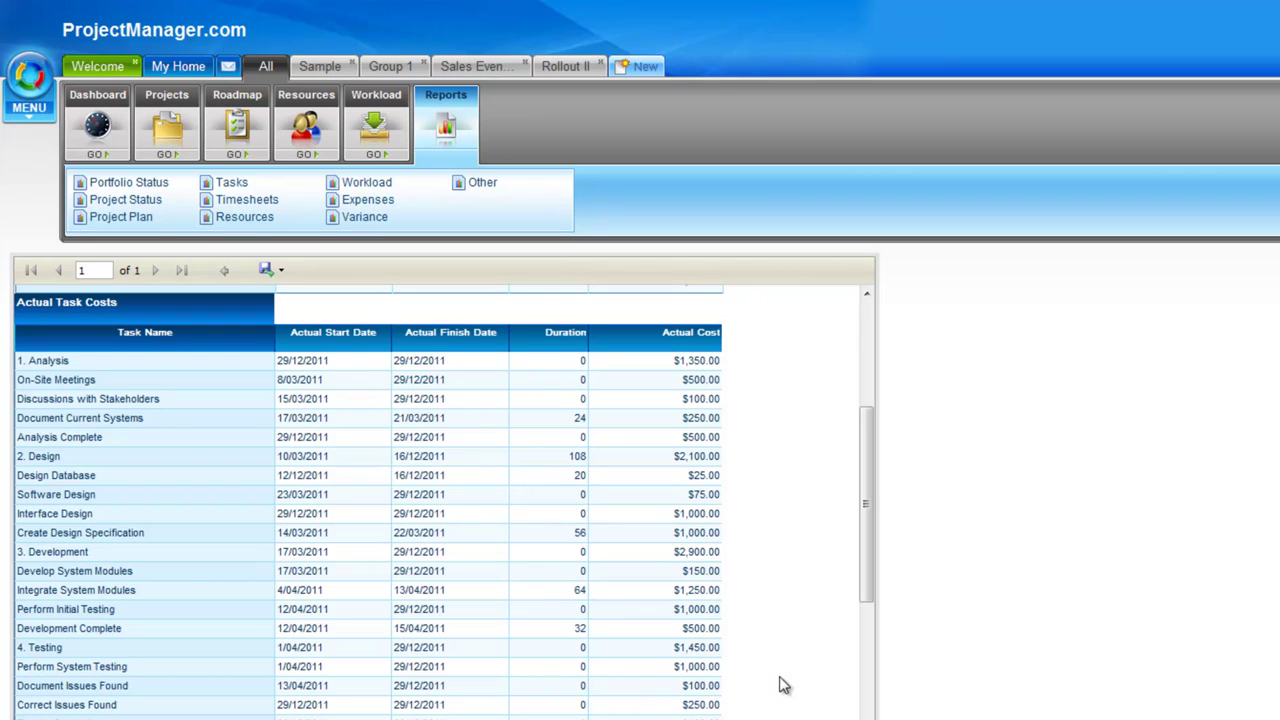
Step: Examine the remaining actual task costs, the actual resource costs and the planned costs in the Expenses report
scroll(783, 700, "down", 8)
scroll(783, 705, "down", 4)
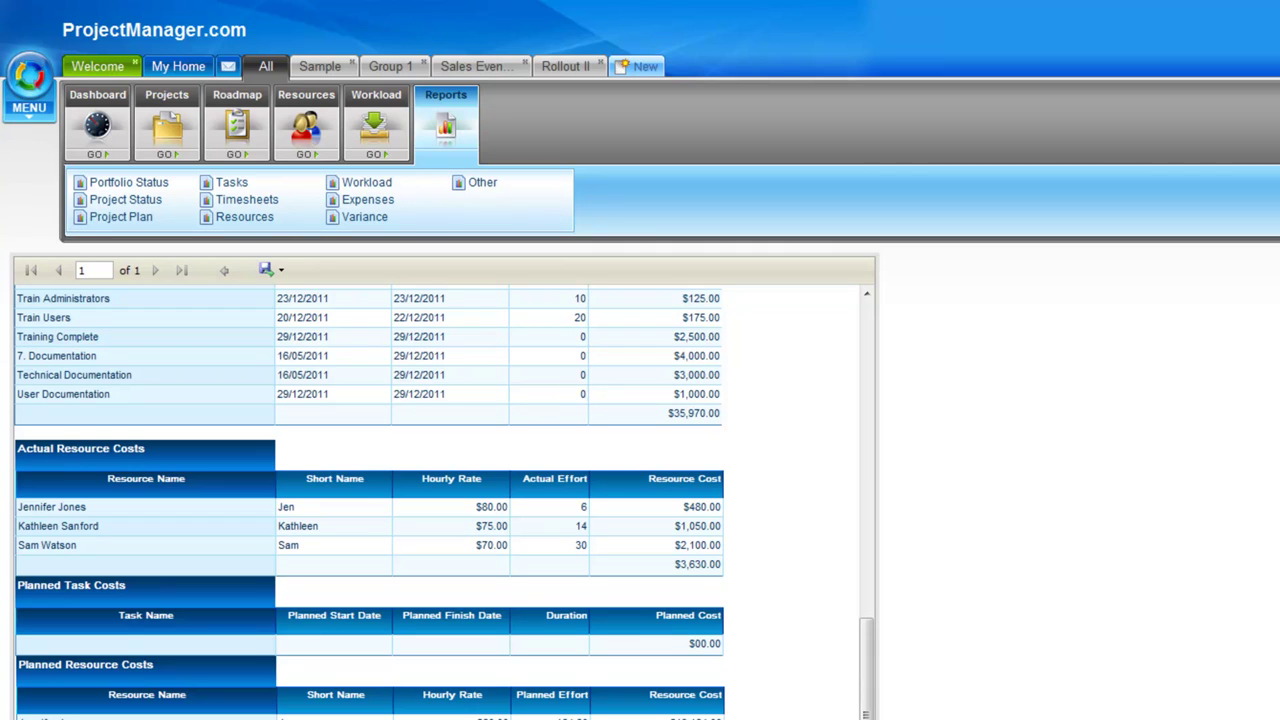
Step: Generate a Variance report for the Sample project comparing actual to planned, with summary tasks only and % complete included
left_click(374, 217)
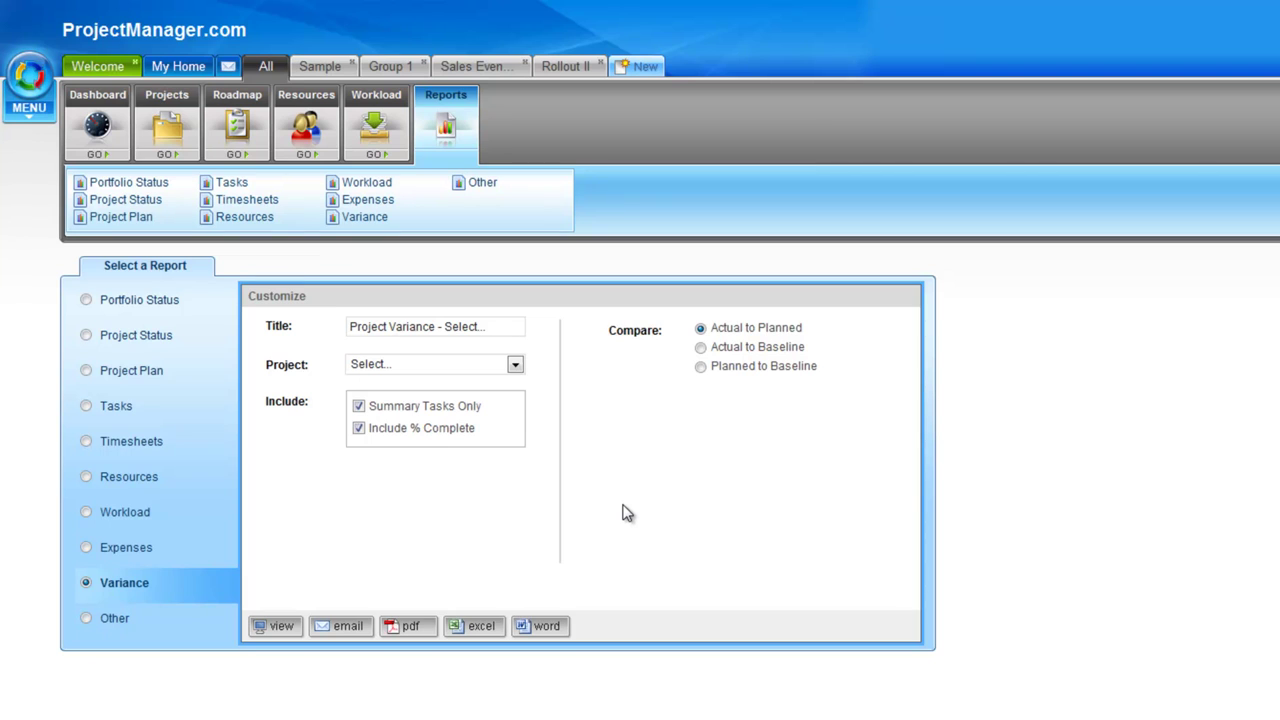
left_click(515, 364)
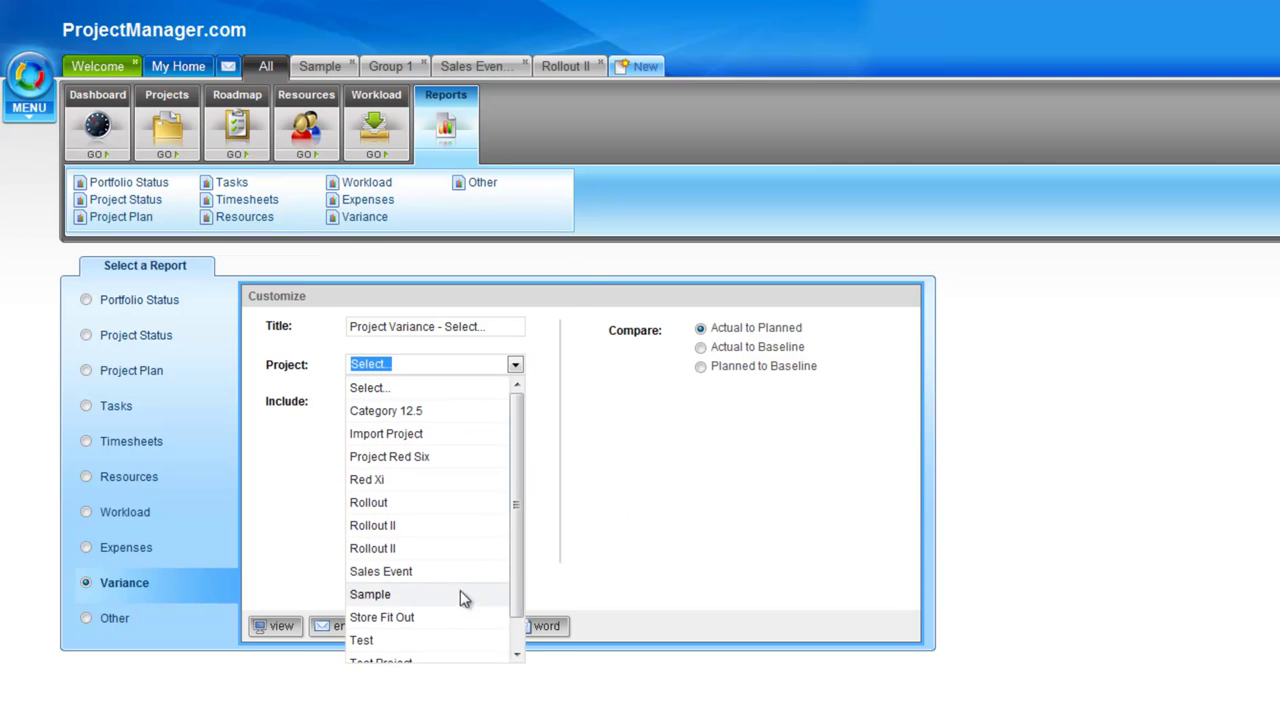
left_click(420, 594)
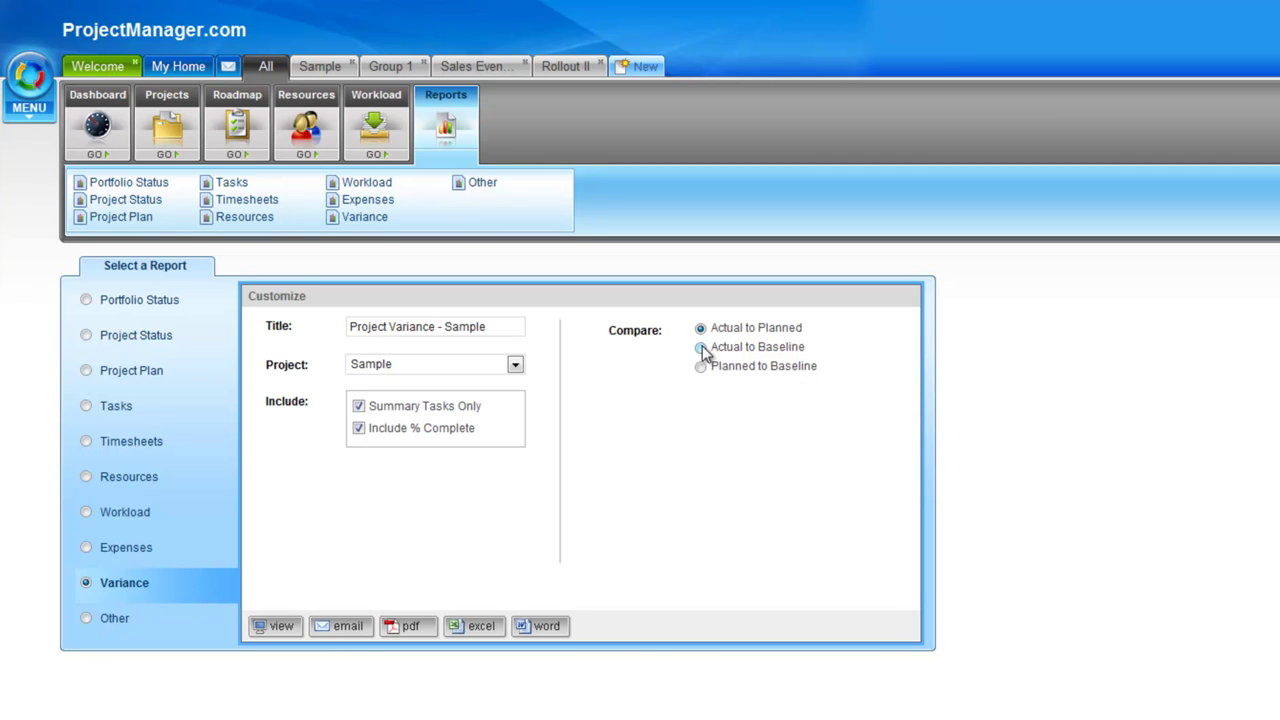
left_click(277, 628)
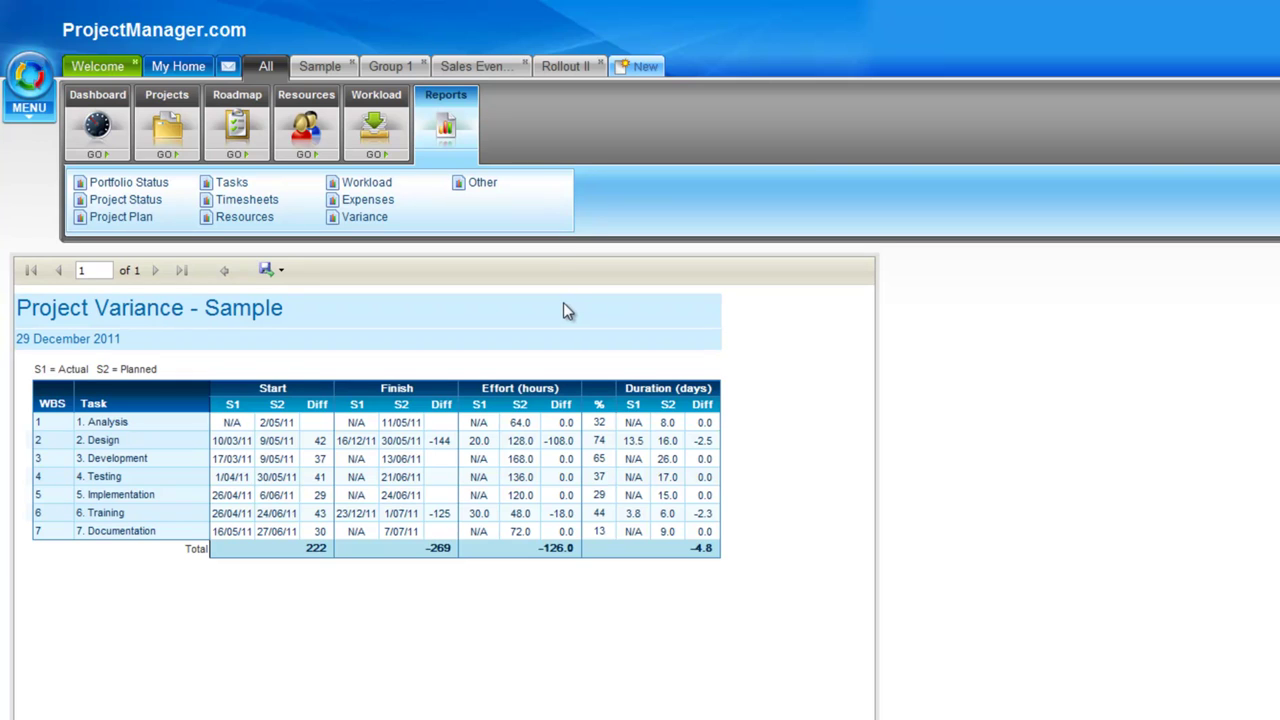
Step: Set up the Other report to cover Changes for All Projects with all columns included
left_click(475, 193)
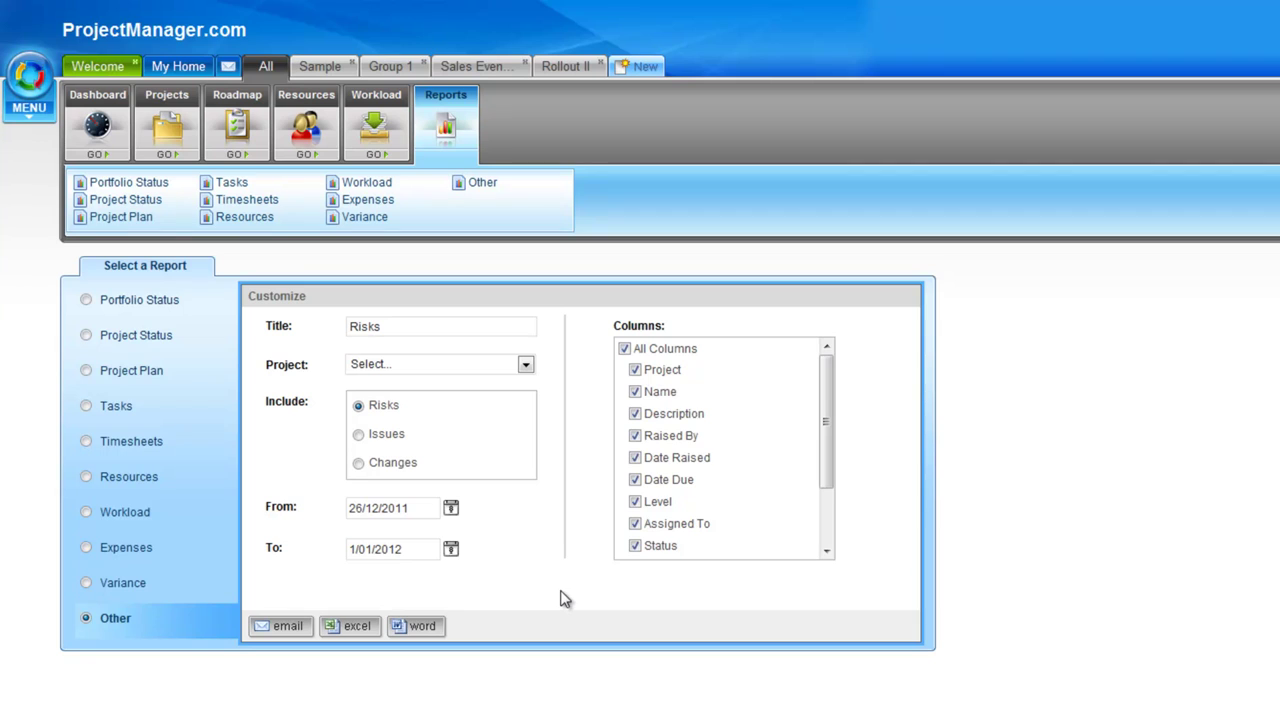
left_click(525, 364)
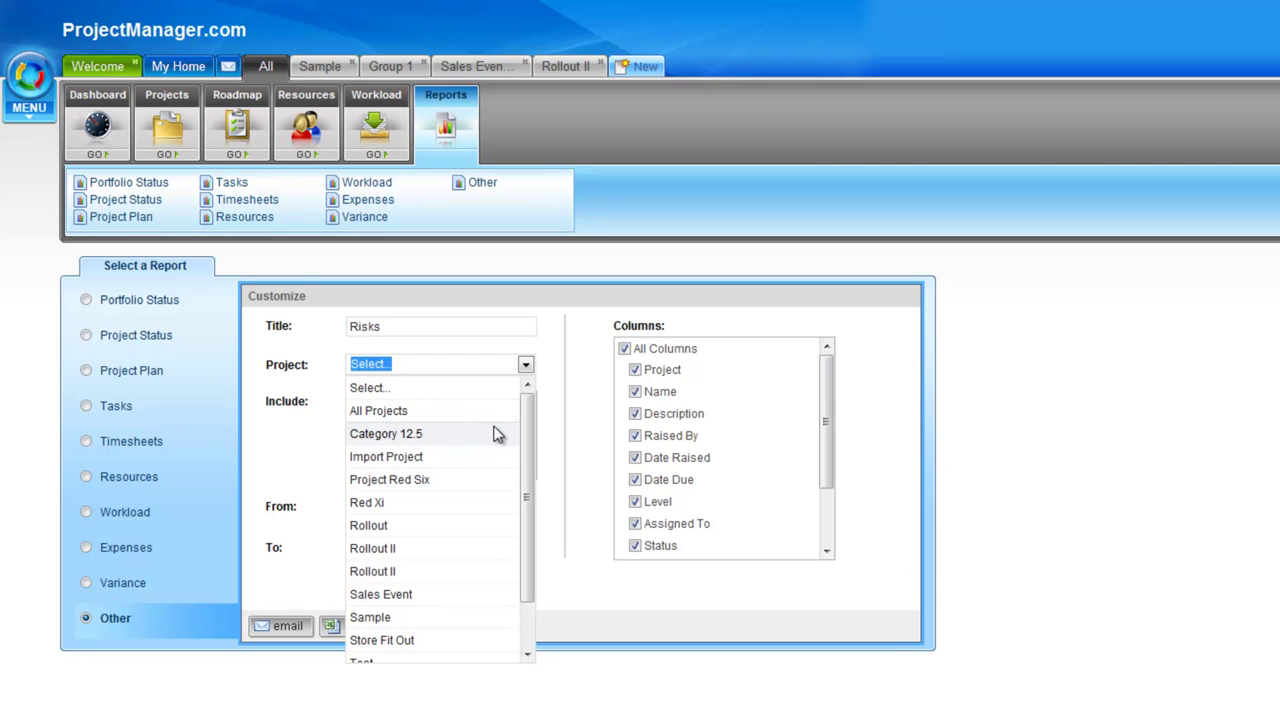
left_click(471, 411)
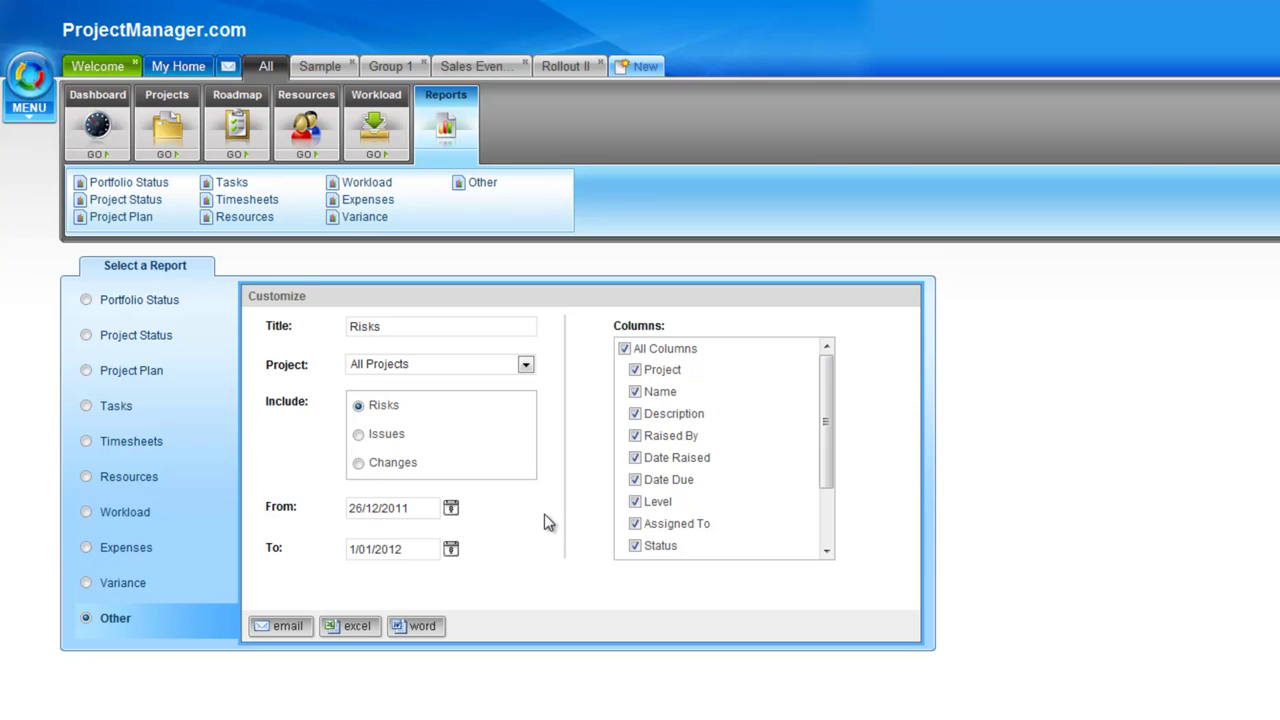
left_click(362, 466)
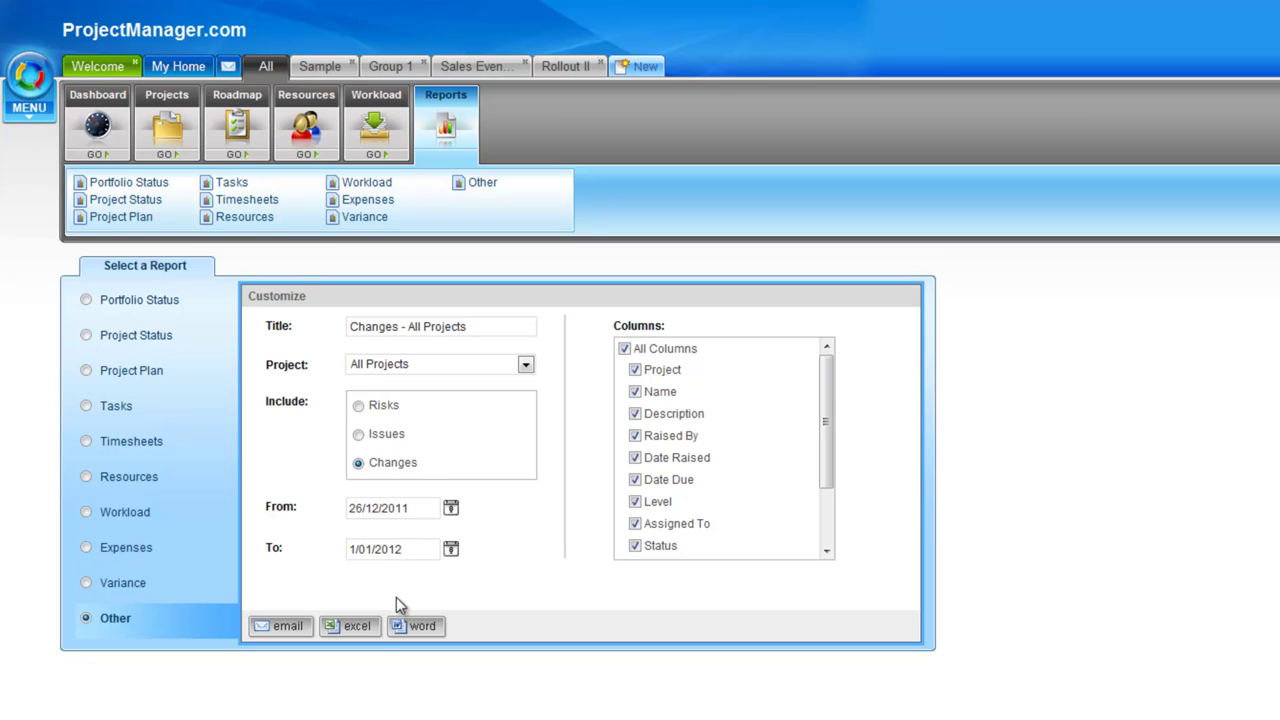
left_click_drag(838, 460, 843, 386)
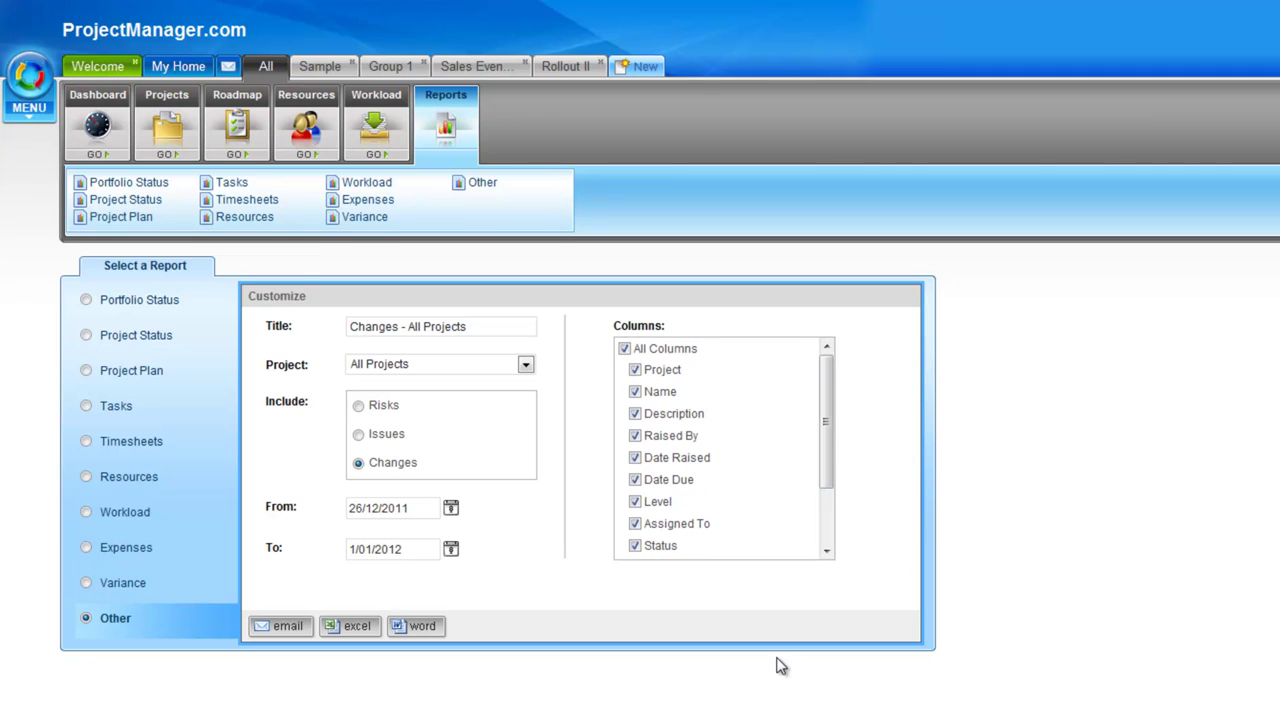